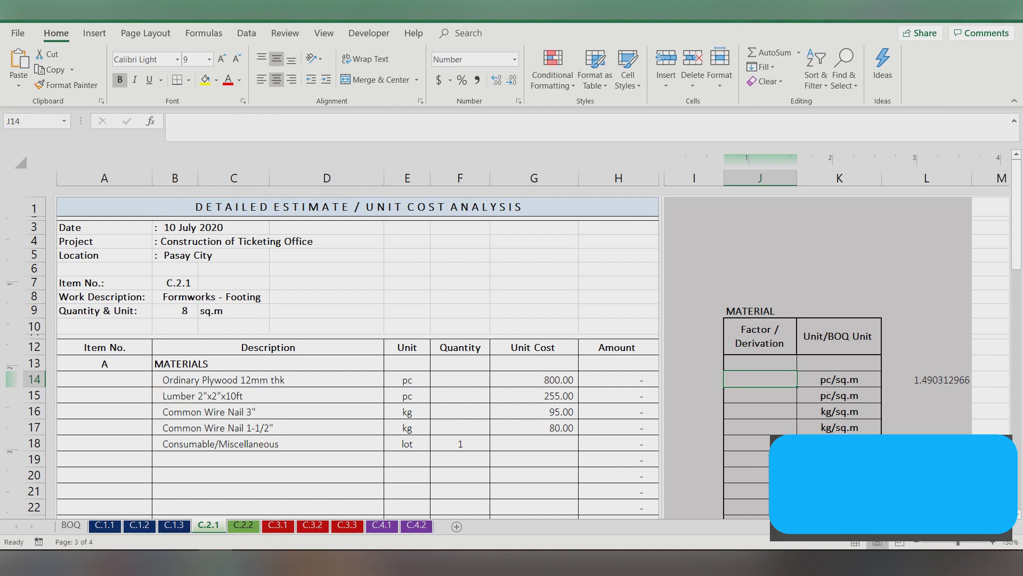
Step: Enter the Ordinary Plywood factor for the footing formworks in J14 as the formula =1/(1.22*2.44)
type("=")
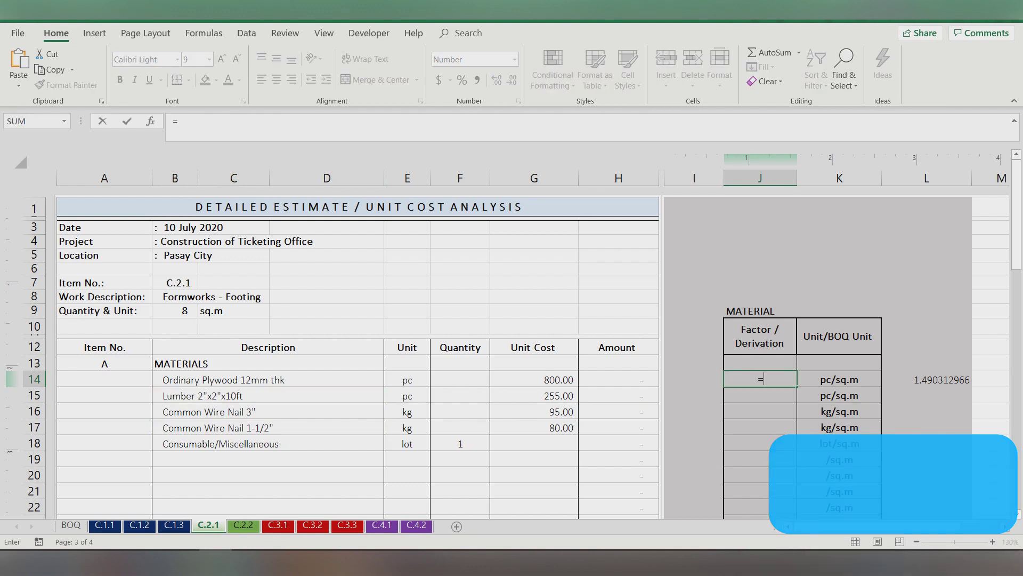
type("(")
key("BackSpace")
type("1/(")
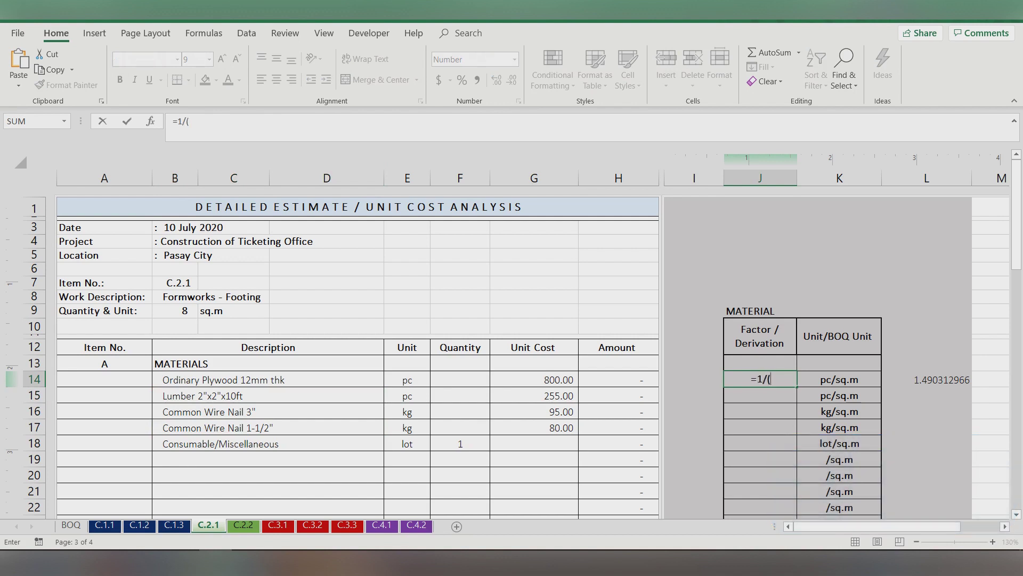
type("1.22*2.44)")
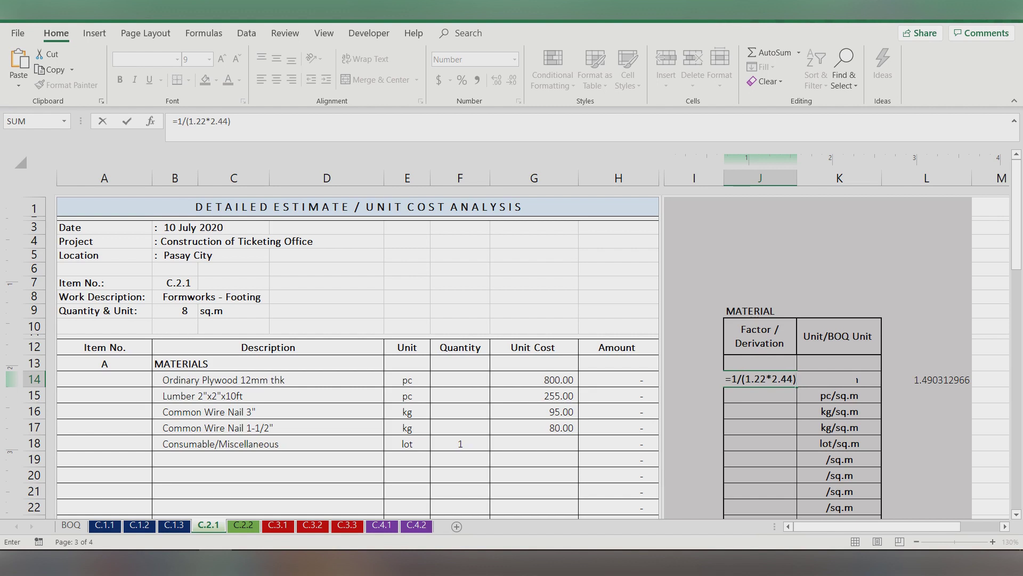
key("Return")
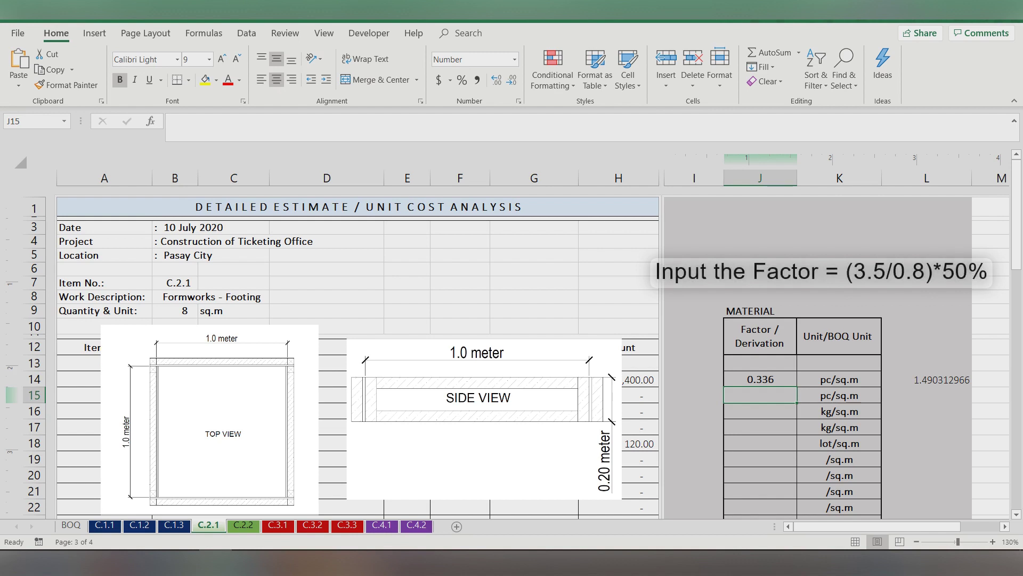
Step: Enter the Lumber 2"x2"x10ft factor in J15 as the formula =(3.5/0.8)*50%
type("=")
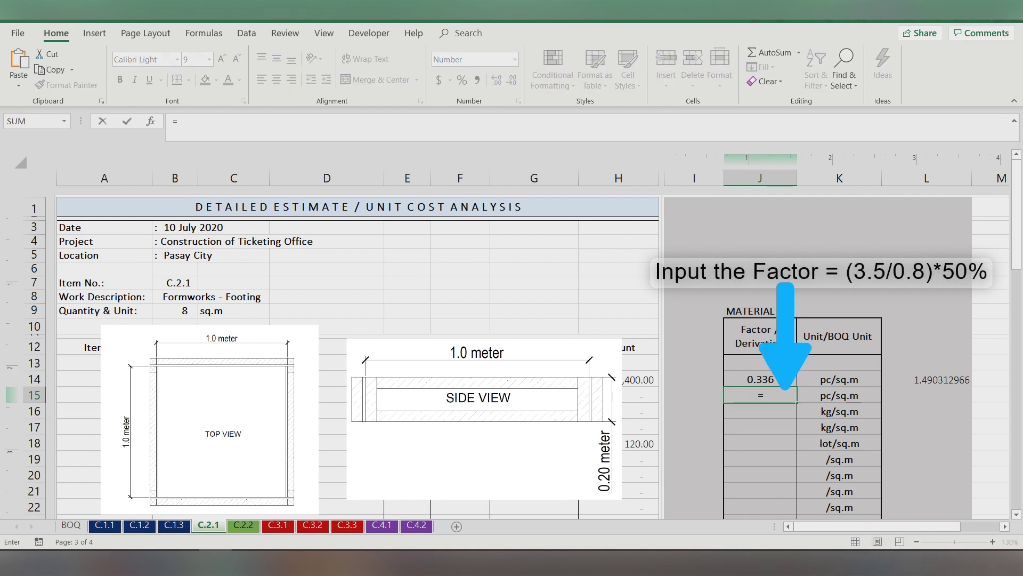
type("(3.5")
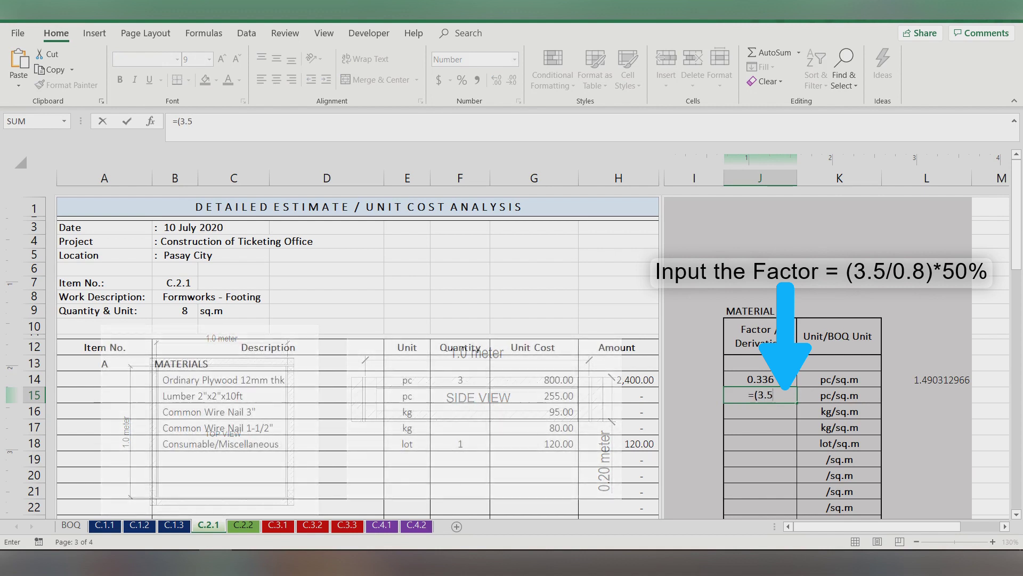
type("/0.")
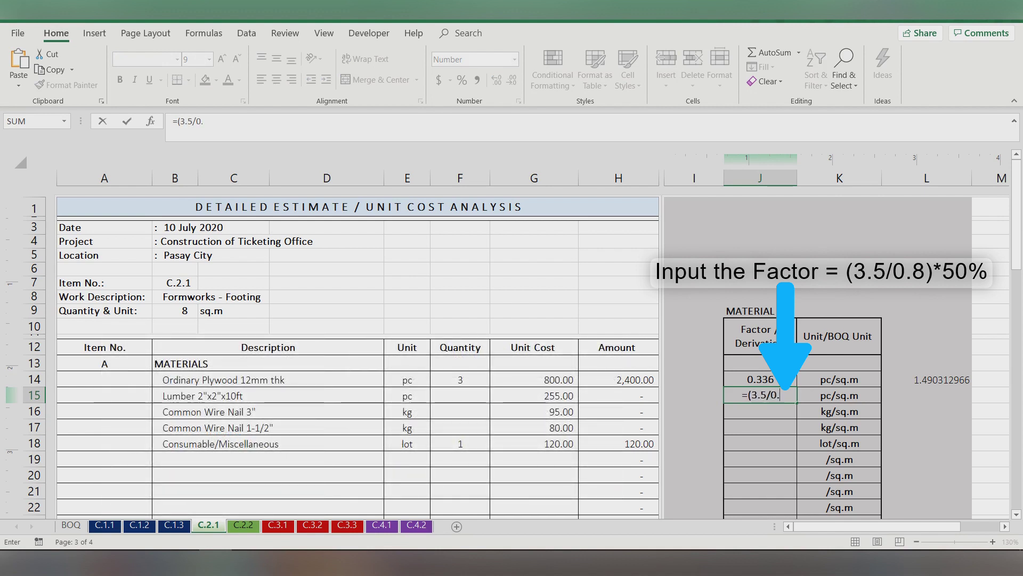
type("8)")
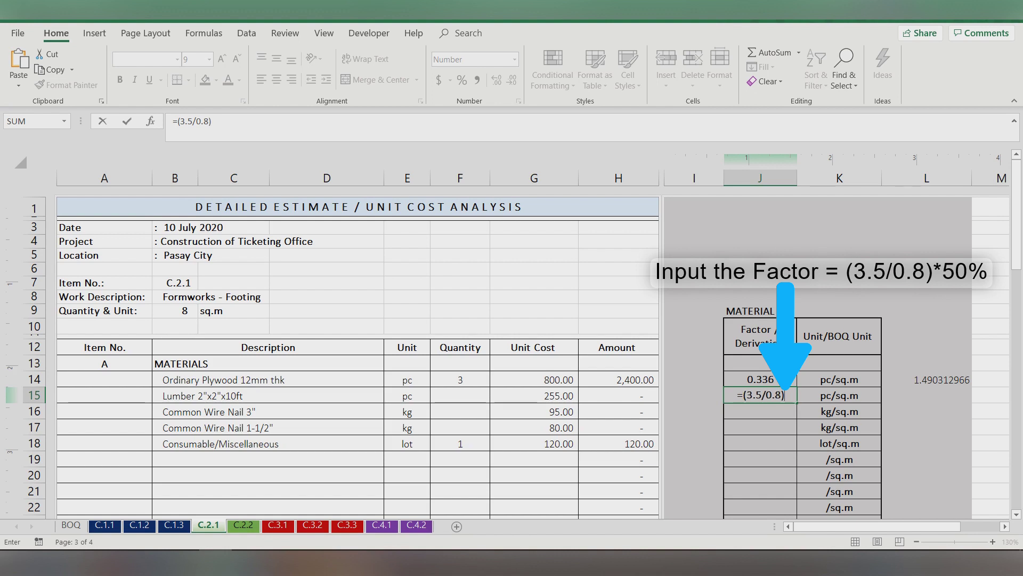
type("*")
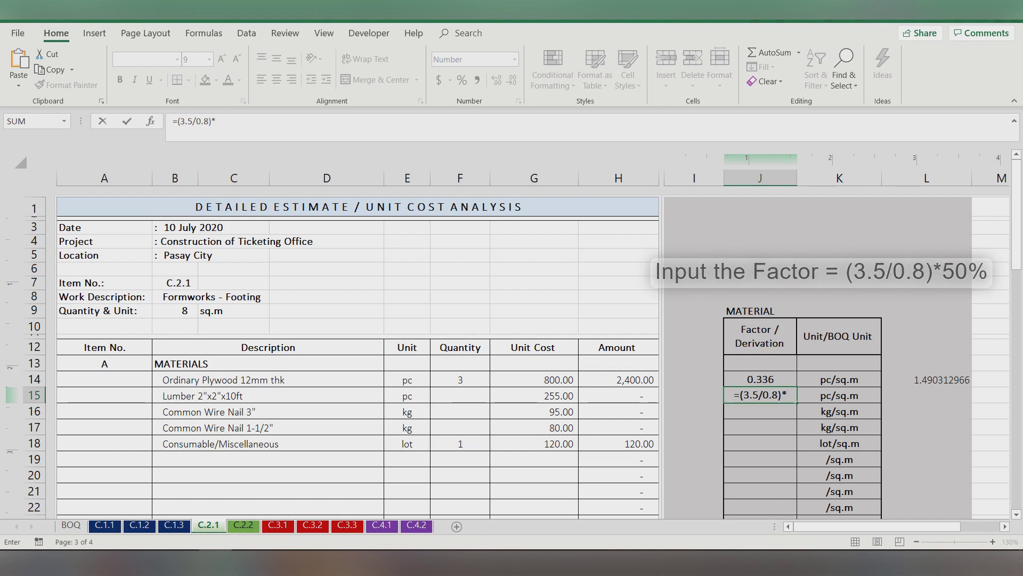
type("50%")
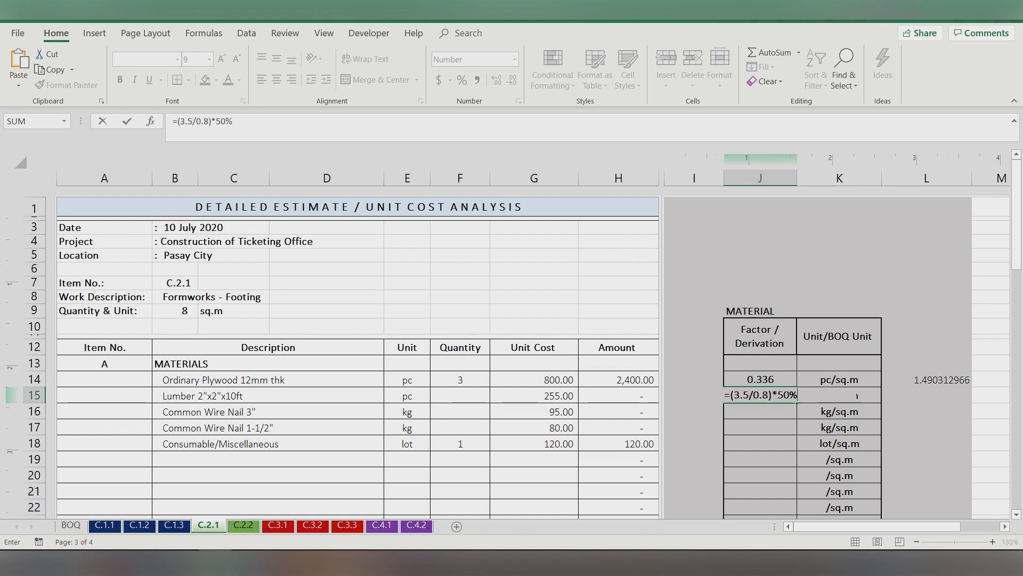
key("Return")
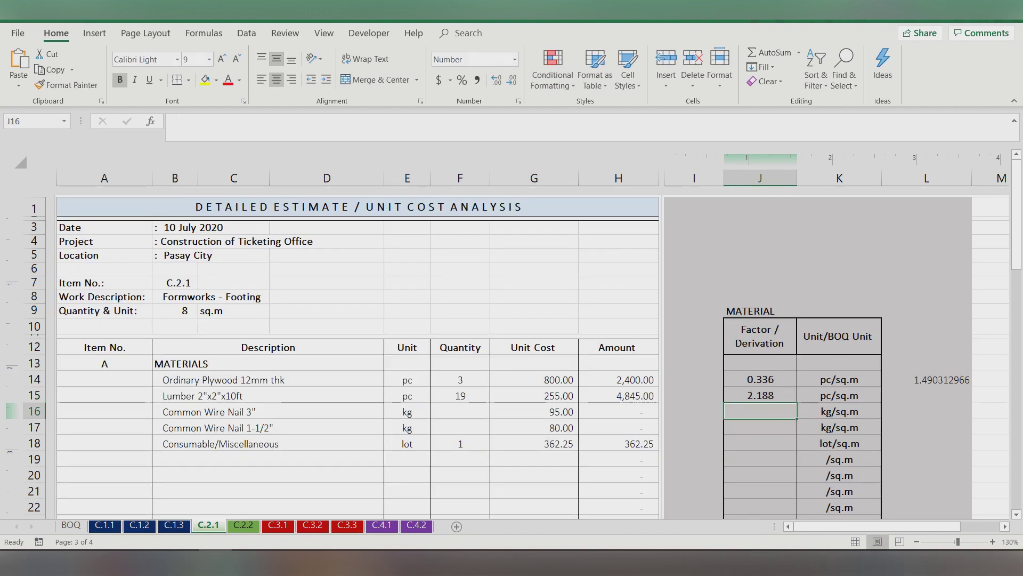
left_click(760, 394)
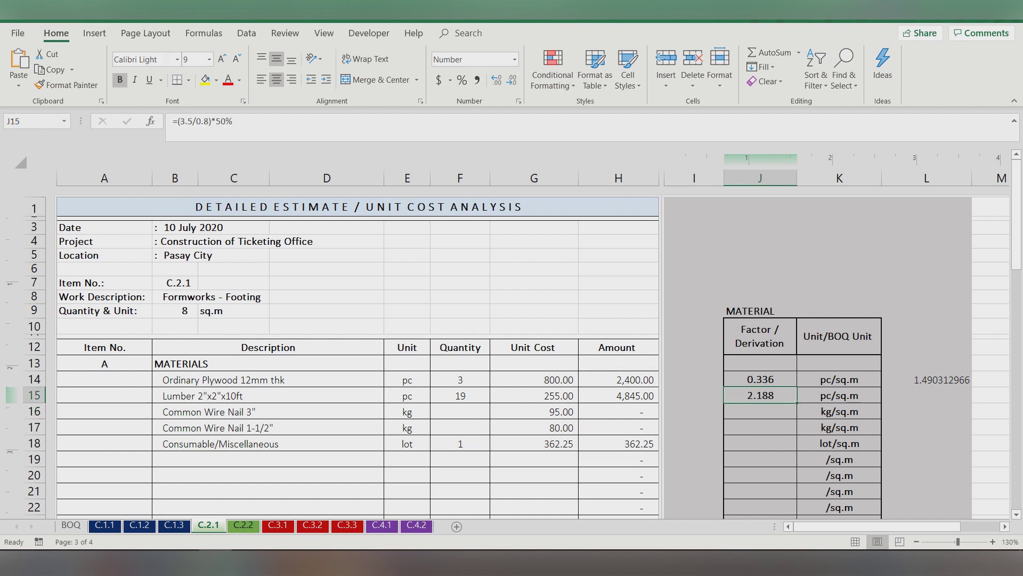
Step: Enter the formula =1/4 as the factor for both the 3" and 1-1/2" common wire nails in J16 and J17
left_click(760, 411)
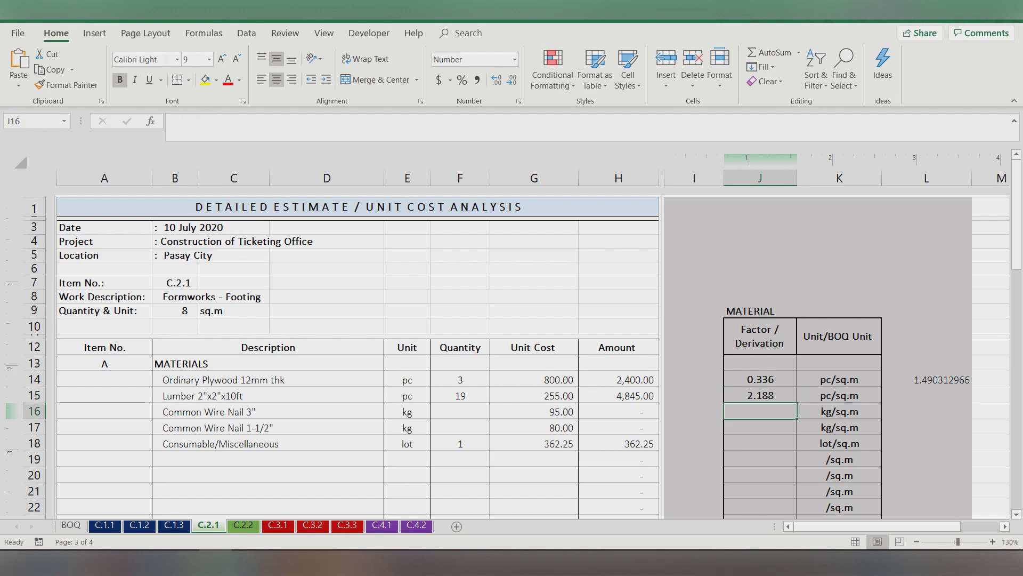
type("=1")
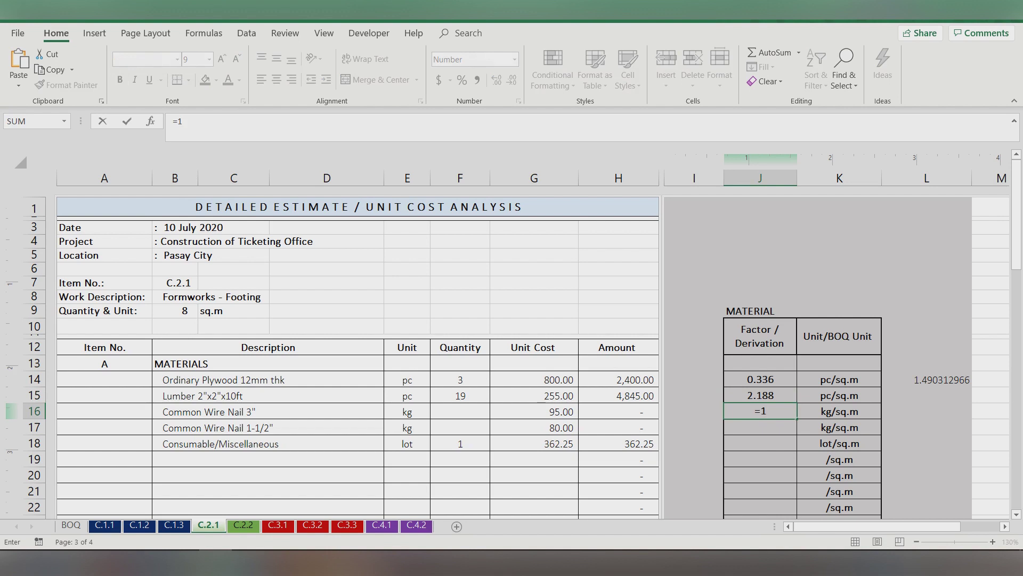
type("/4")
key("Return")
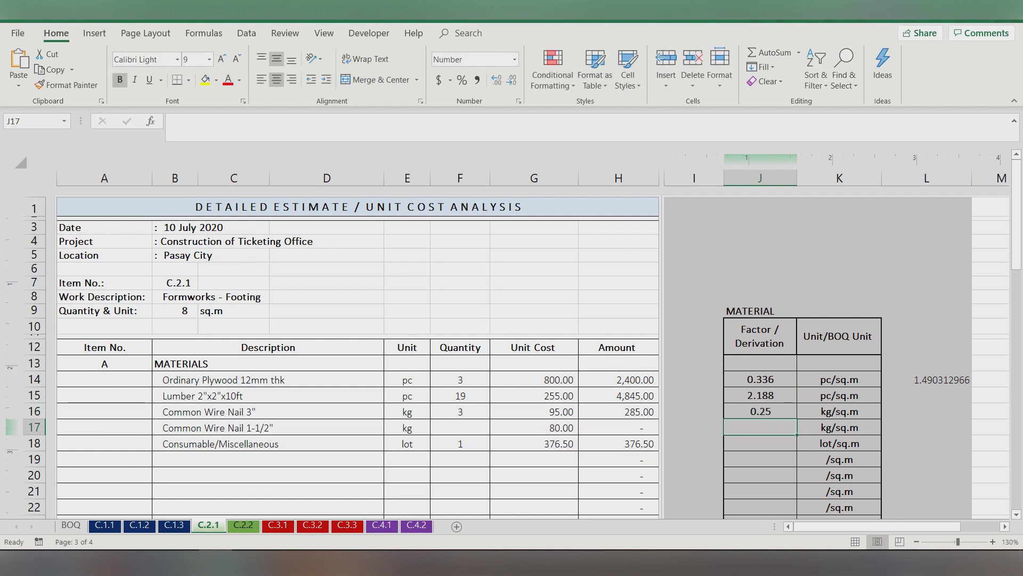
type("=1/4")
key("Return")
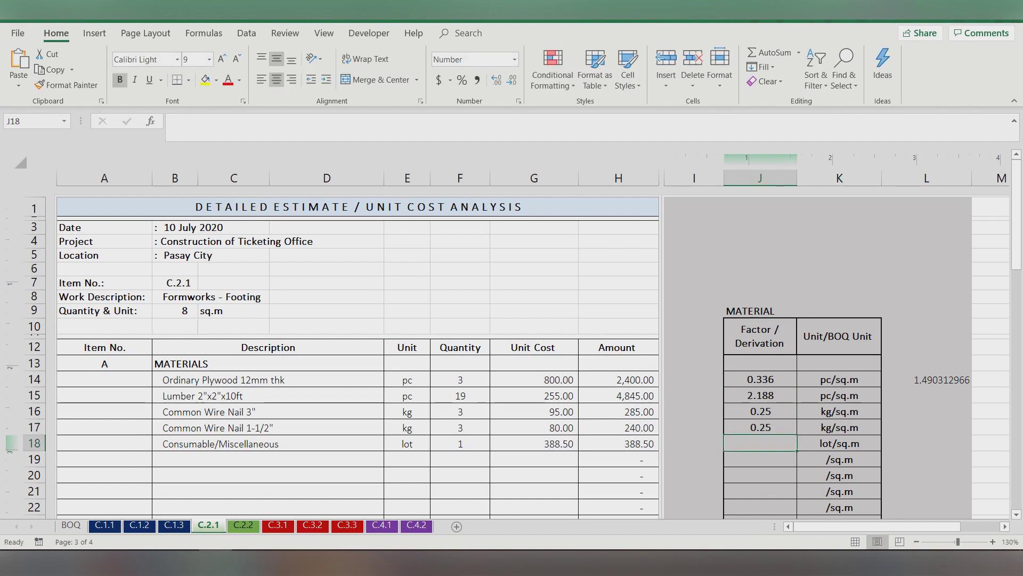
left_click(266, 443)
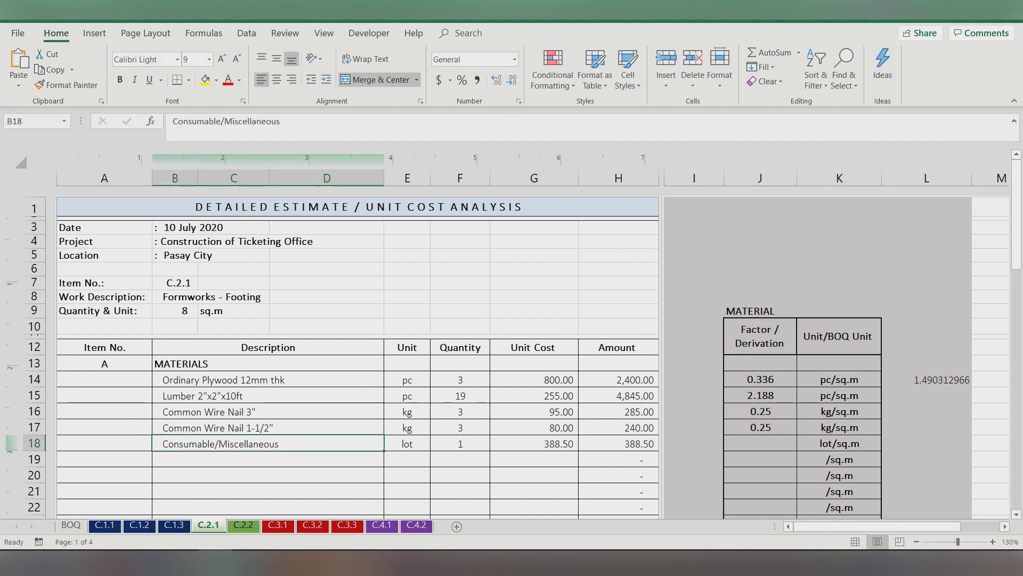
left_click(205, 79)
key("ctrl+z")
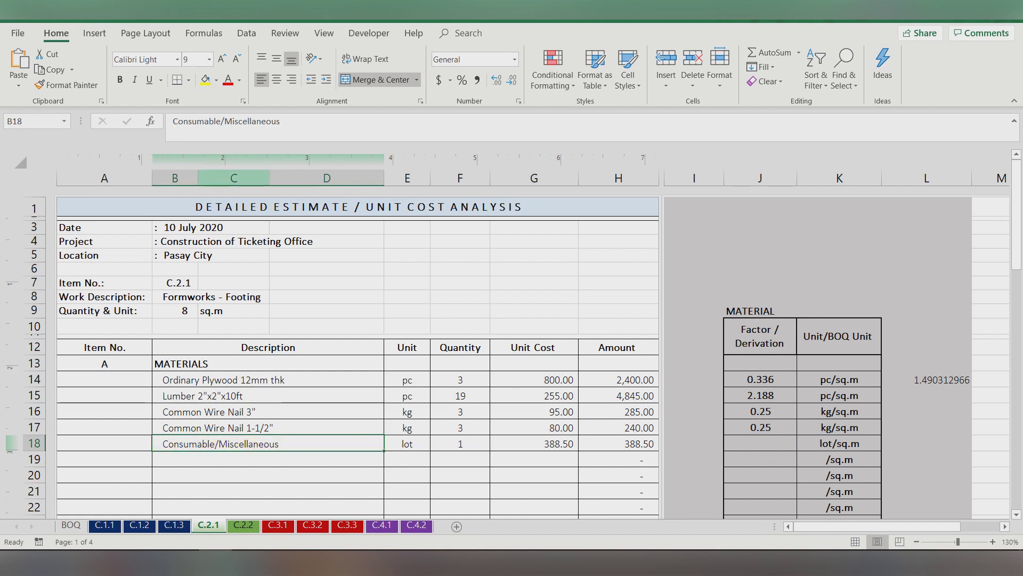
Step: Set the labor productivity to 1.5 mnhr/sq.m for both the carpenter and the helper in J29 and J30
scroll(357, 351, "down", 6)
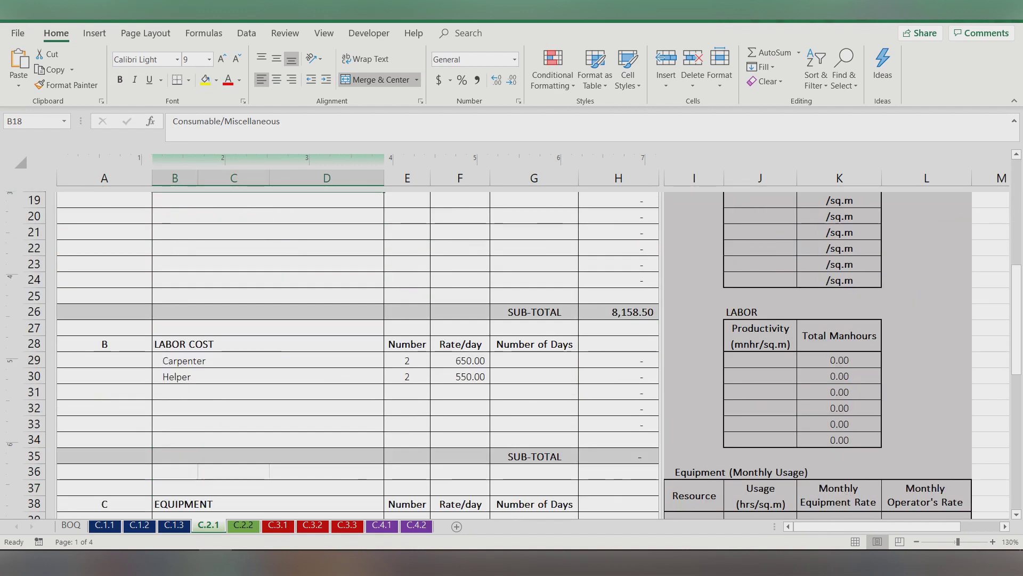
left_click(760, 359)
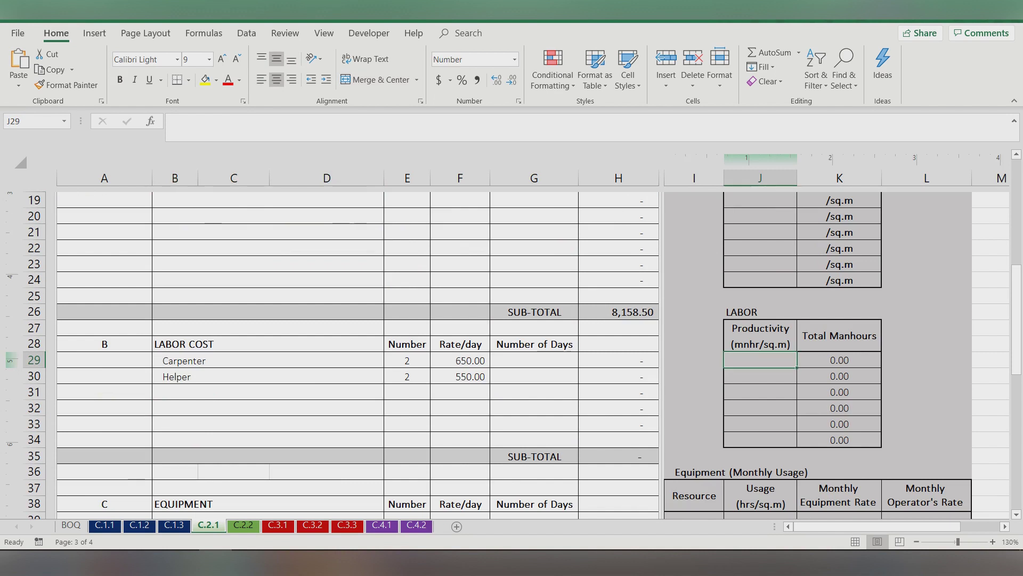
left_click(266, 360)
left_click(266, 377)
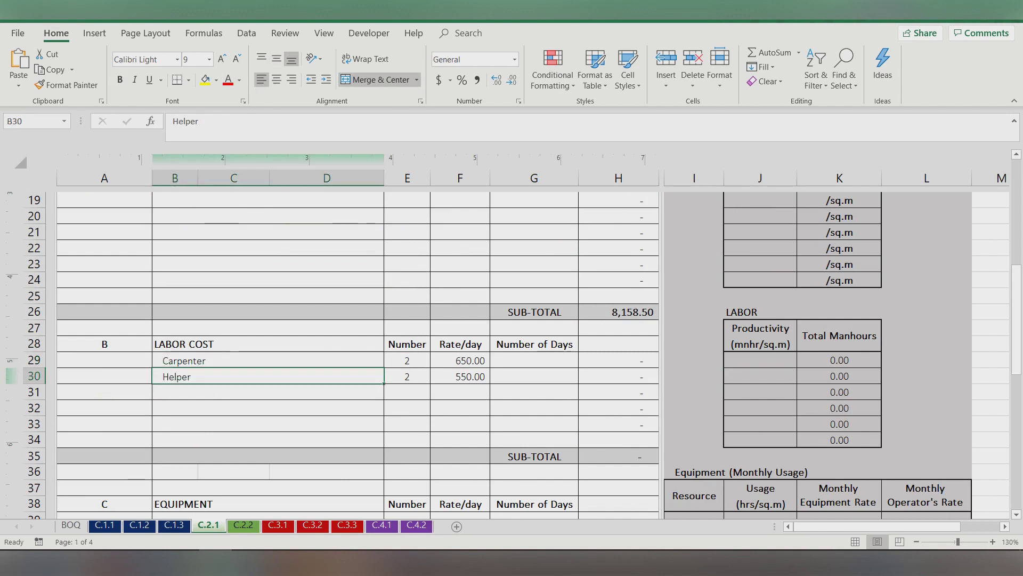
left_click(760, 359)
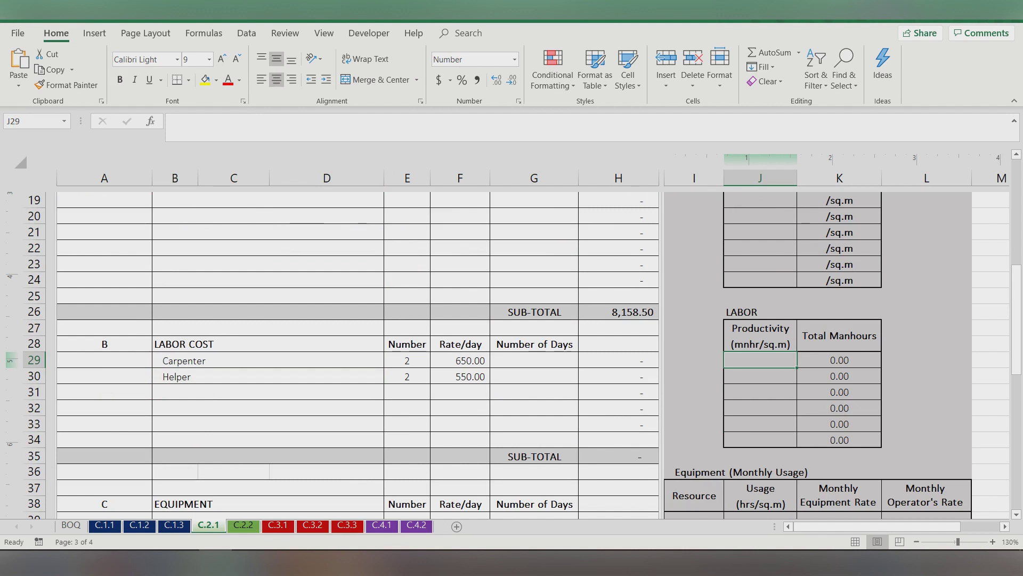
type("1.5")
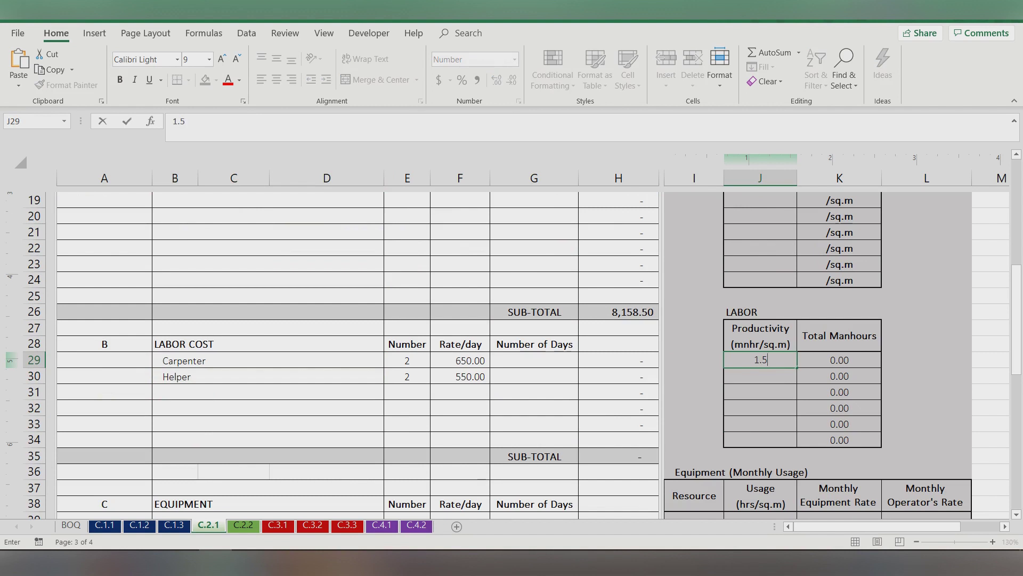
key("Return")
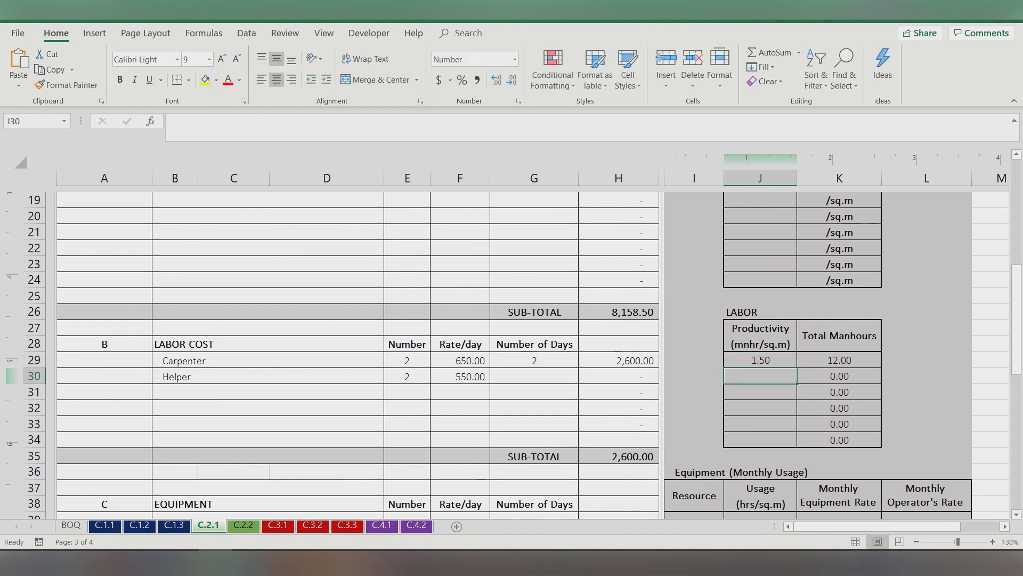
type("1.5")
key("Return")
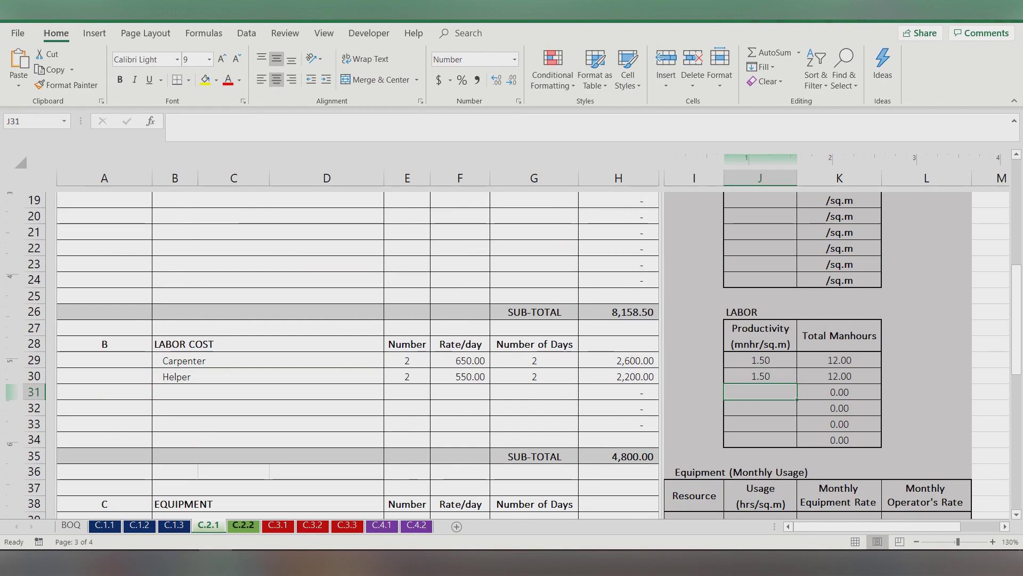
Step: Open the C.2.2 sheet containing the column formworks estimate
left_click(243, 525)
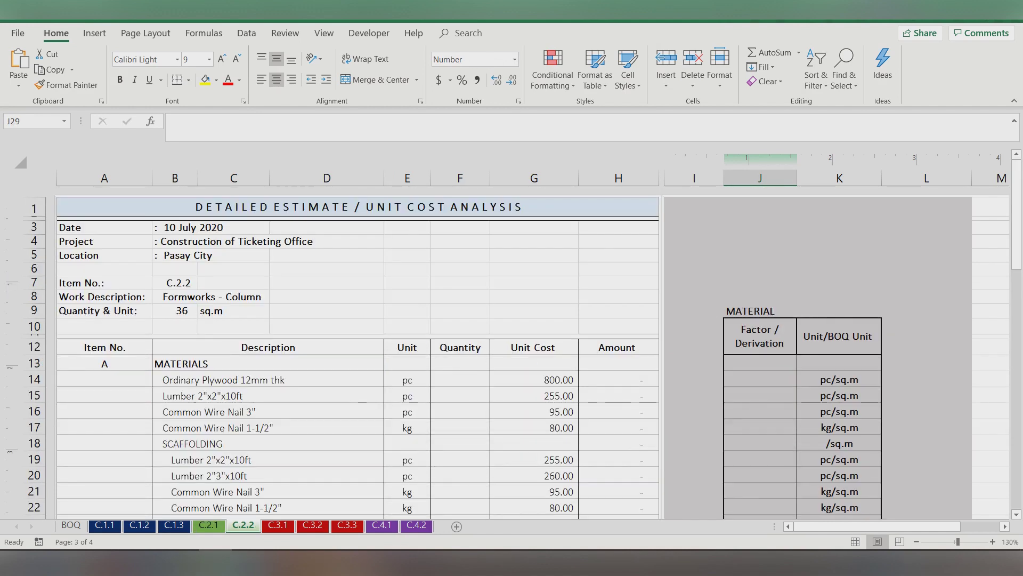
scroll(511, 341, "down", 2)
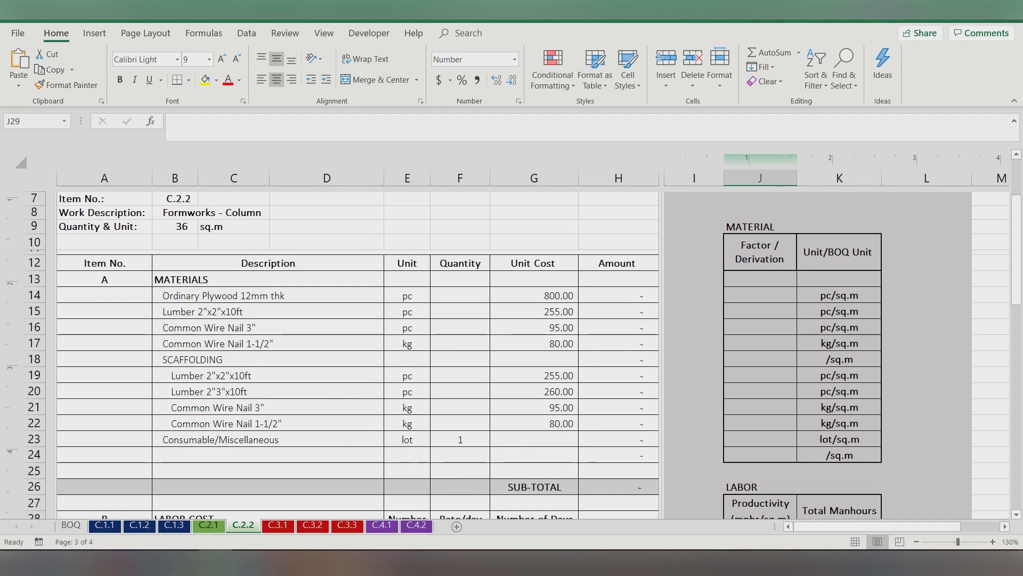
left_click_drag(267, 295, 267, 343)
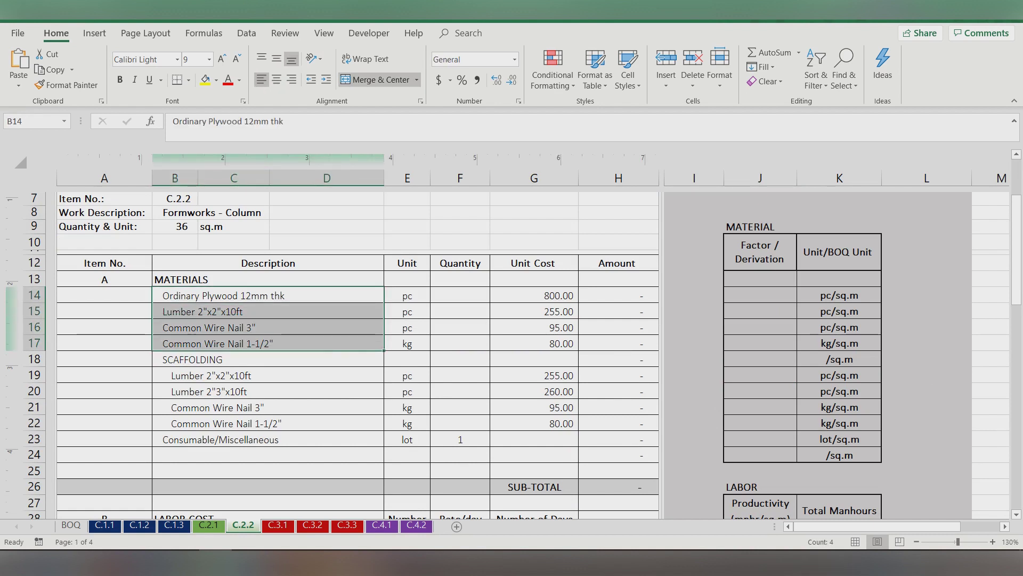
left_click(205, 79)
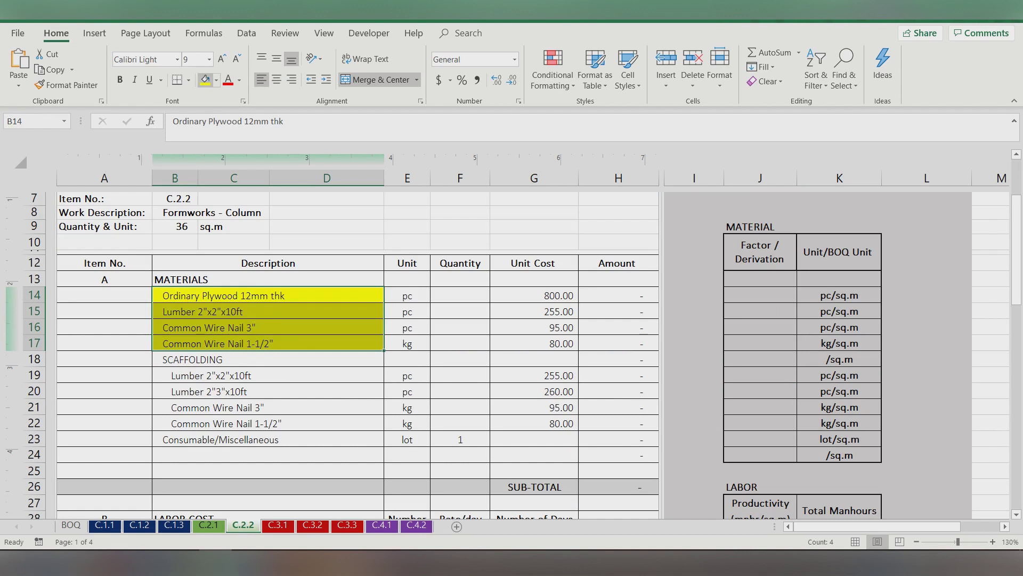
key("ctrl+z")
left_click_drag(176, 375, 320, 439)
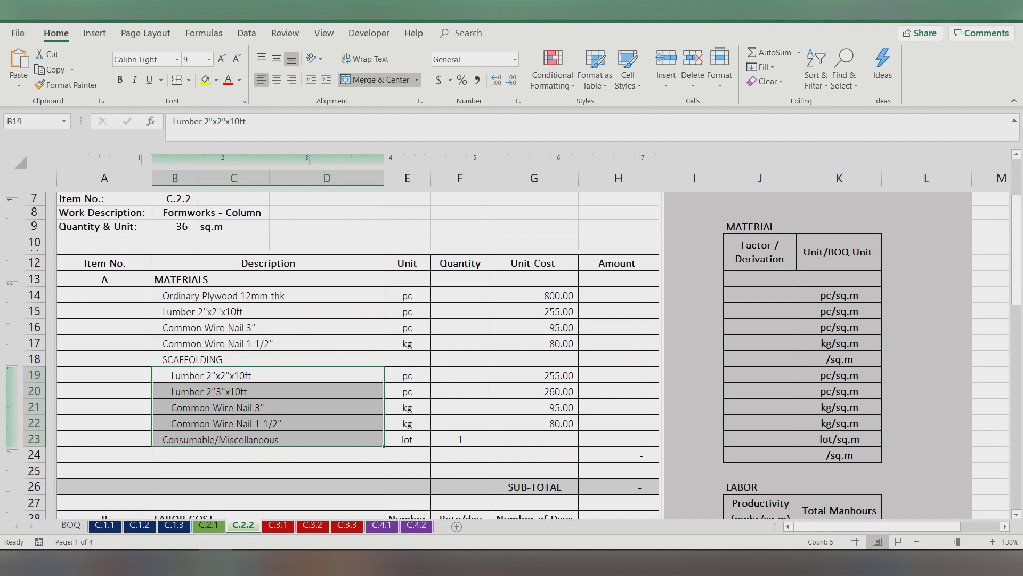
key("shift+Up")
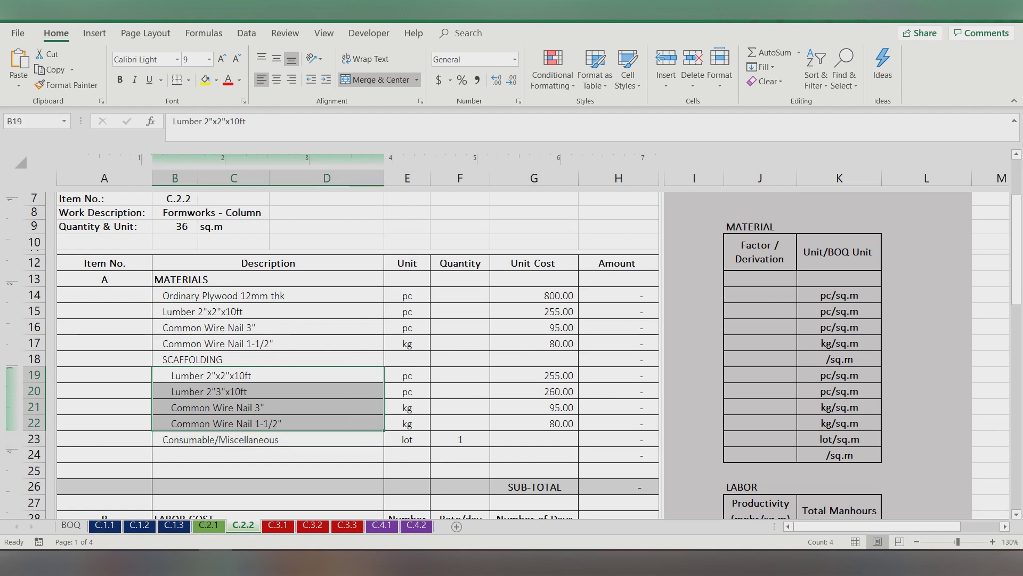
Step: Enter the Ordinary Plywood factor for the column formworks in J14 as the formula =1/(1.22*2.44)
left_click(760, 295)
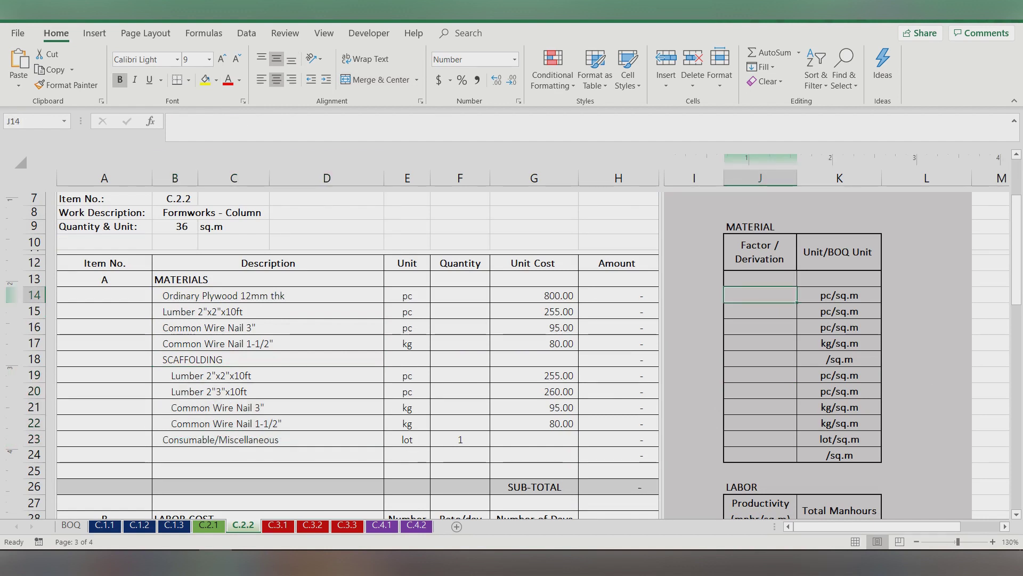
type("=1")
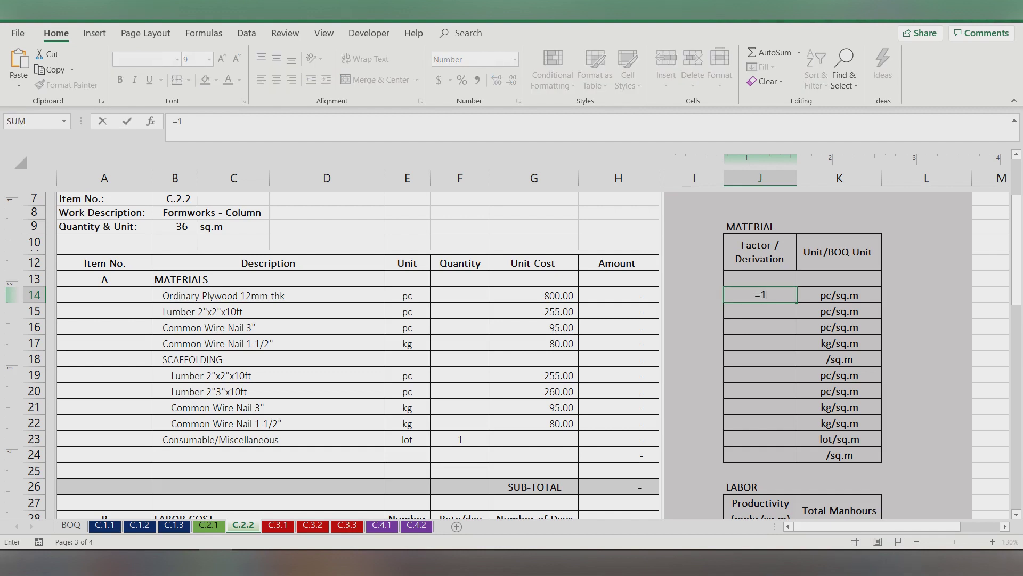
type("/(1.22*2.44)")
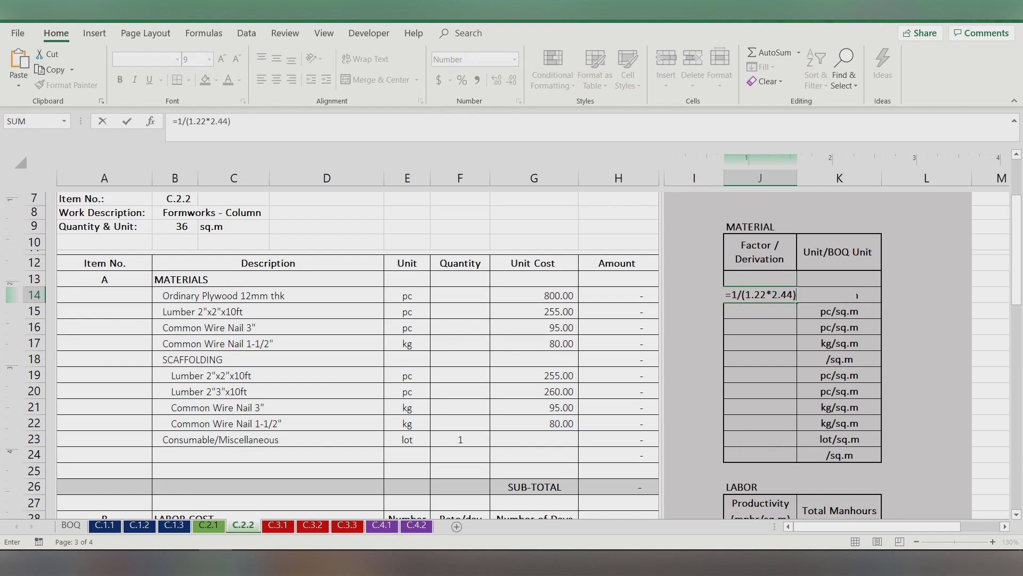
key("Return")
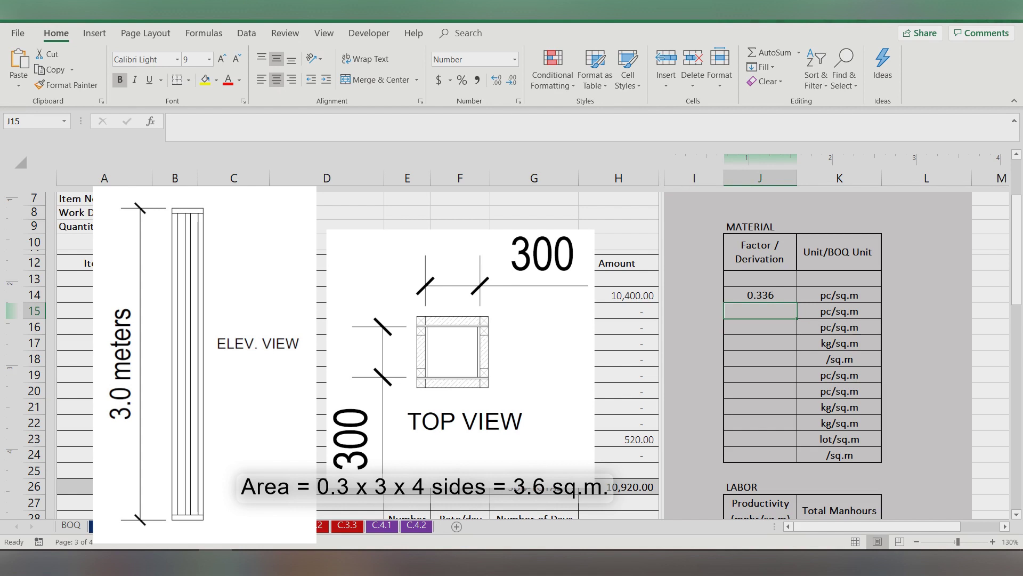
Step: Enter the column formworks factor for the 2"x2"x10ft lumber in J15 as the formula =(13/3.6)*50%
type("=")
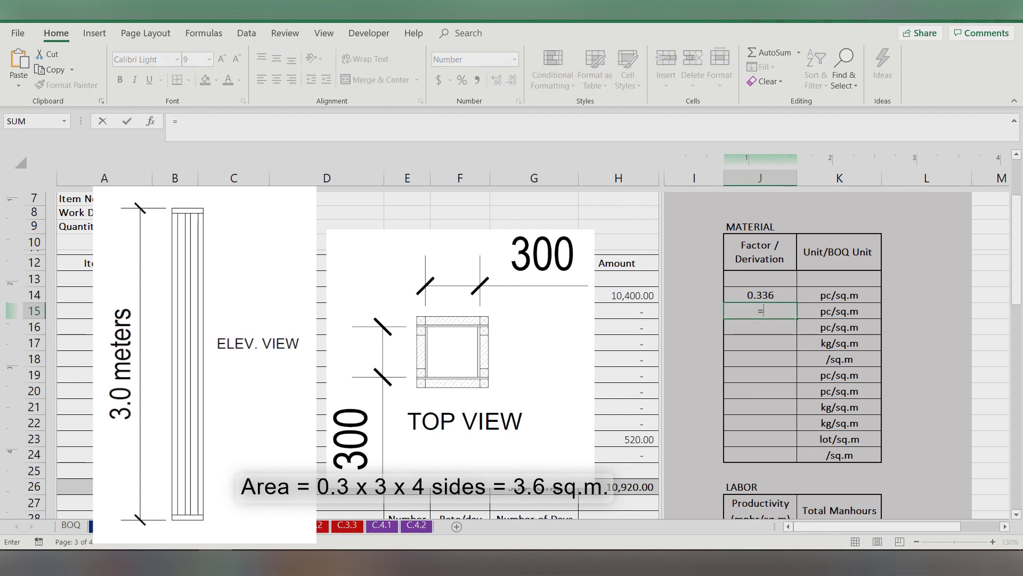
type("(13")
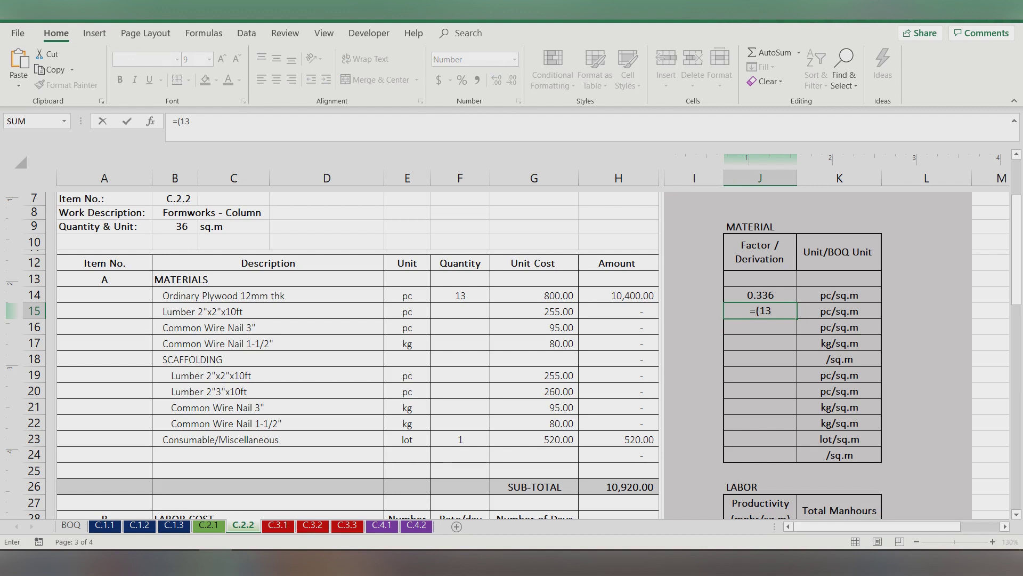
type("/3.6)")
type("*50%")
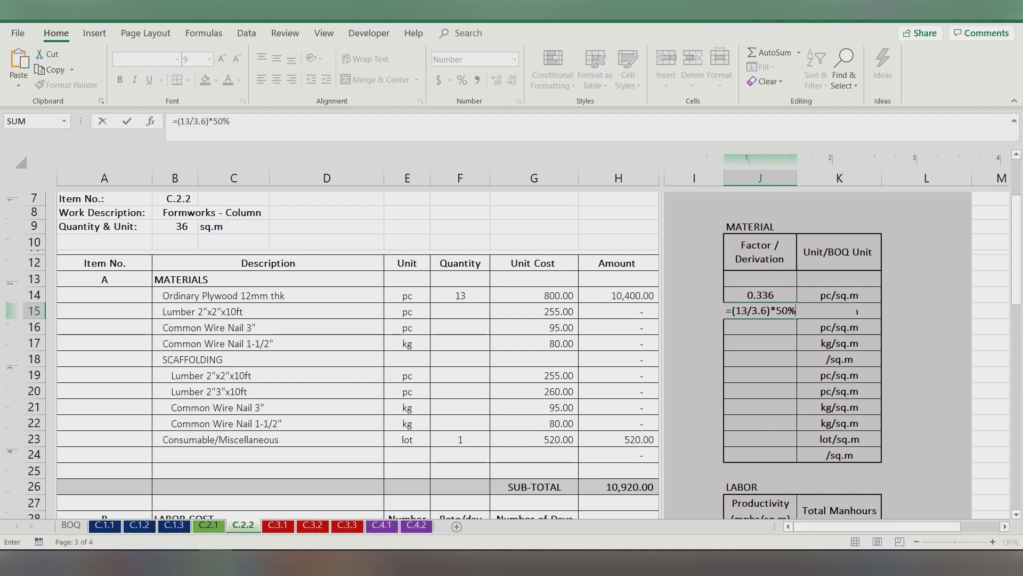
key("Return")
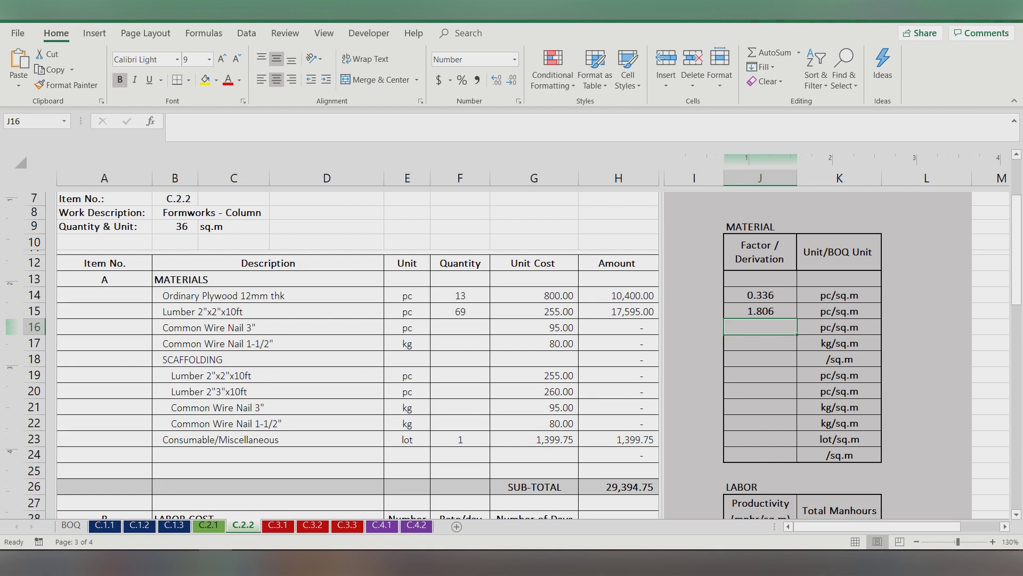
Step: Enter the formula =.25/3.6 as the factor for the 3" and 1-1/2" common wire nails in J16 and J17
type("=")
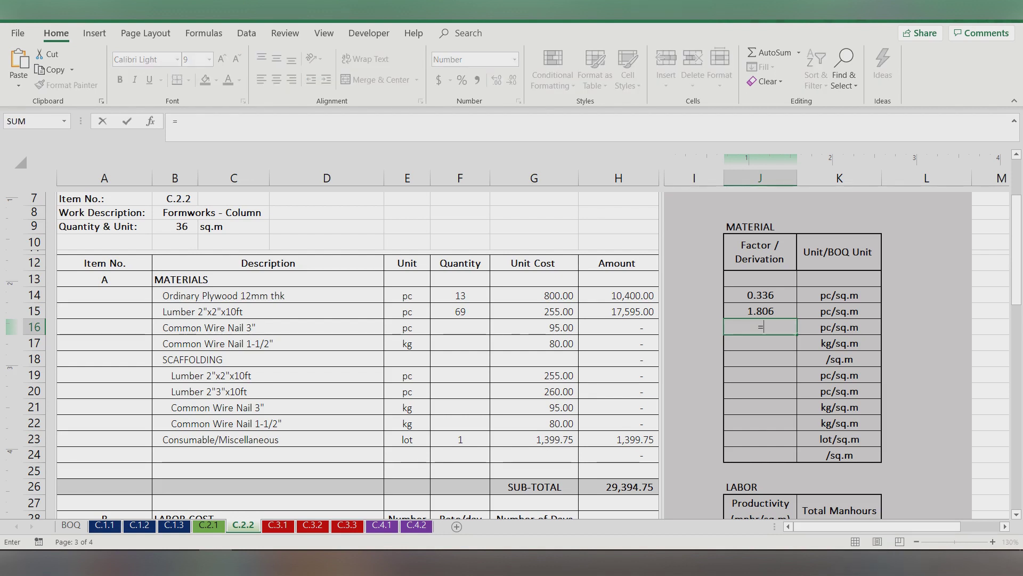
type(".25/")
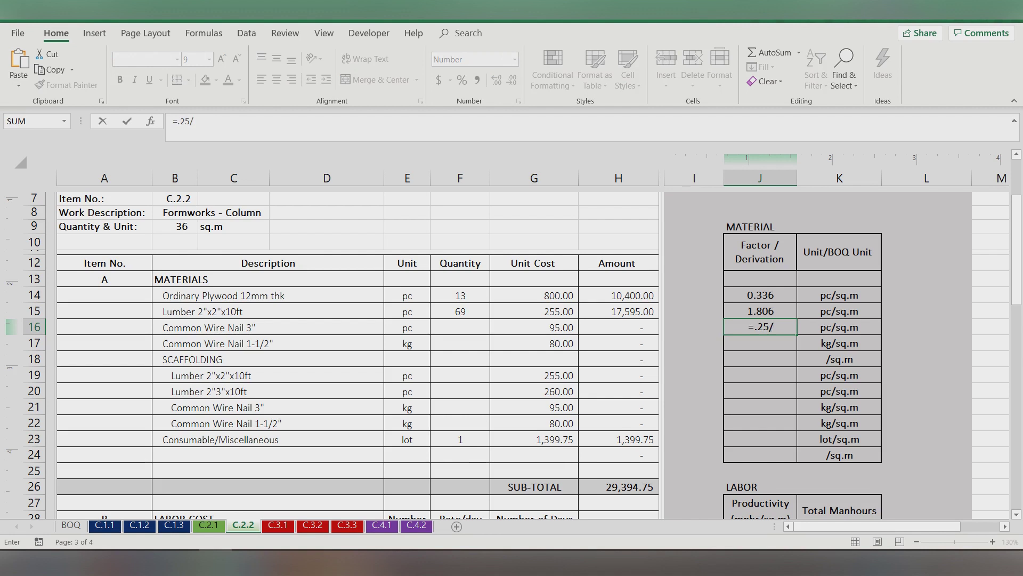
type("3.6")
key("Return")
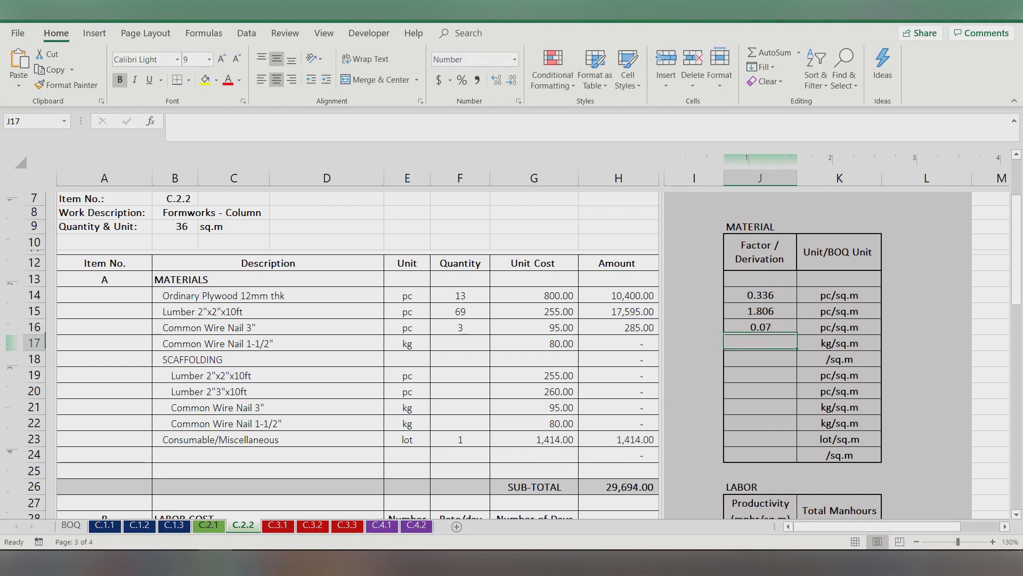
type(".25/")
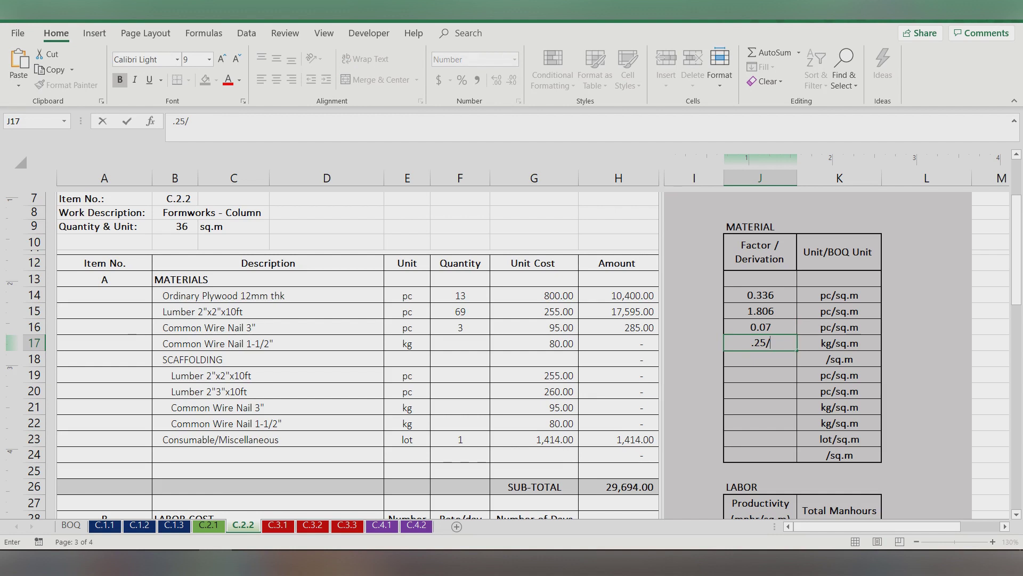
key("BackSpace")
key("BackSpace")
key("BackSpace")
key("BackSpace")
type("=.25/3")
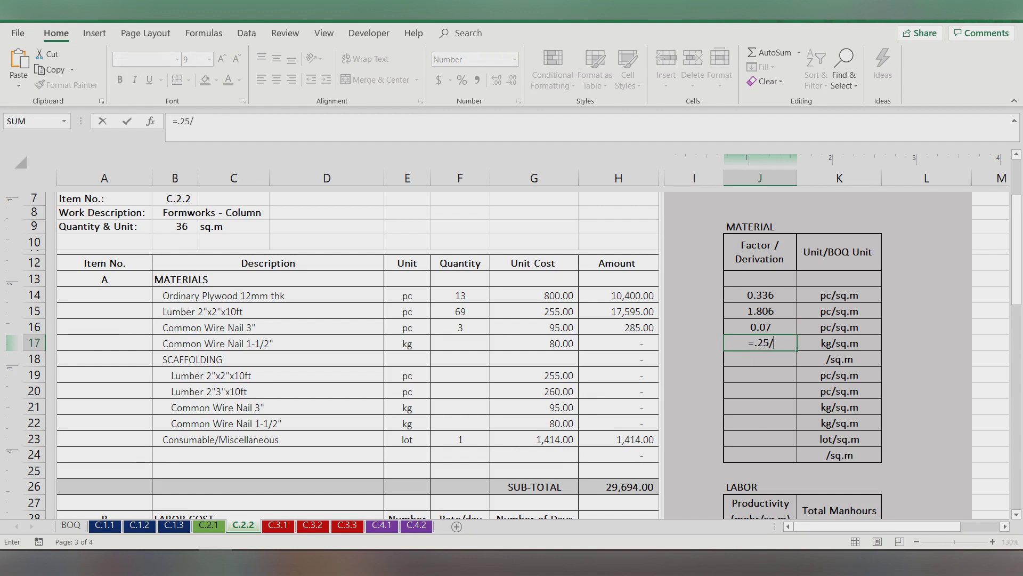
key("Return")
key("Return")
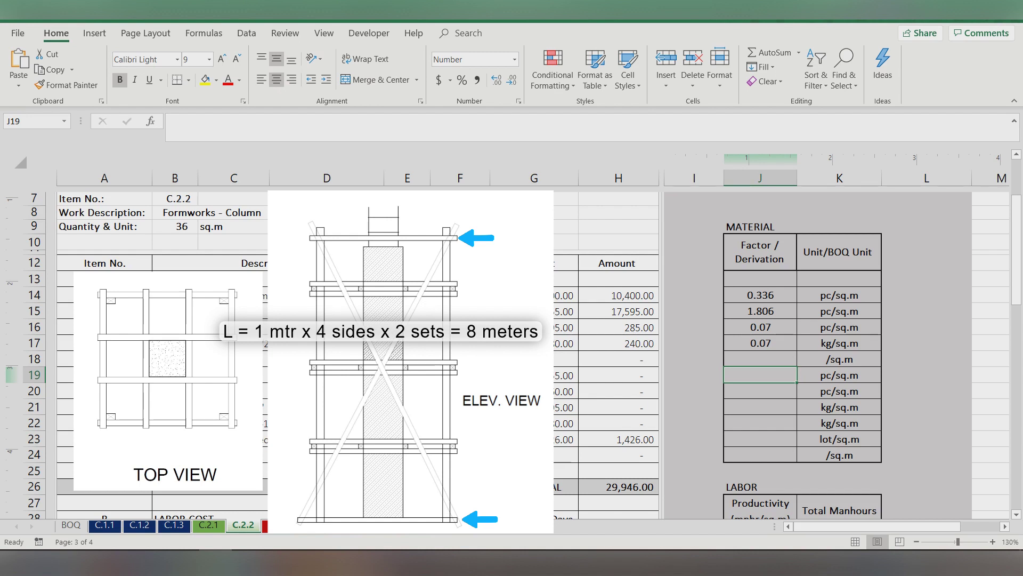
Step: Enter the scaffolding factor for the 2"x2"x10ft lumber in J19 as the formula =(22.5/3.6)*50%
type("=")
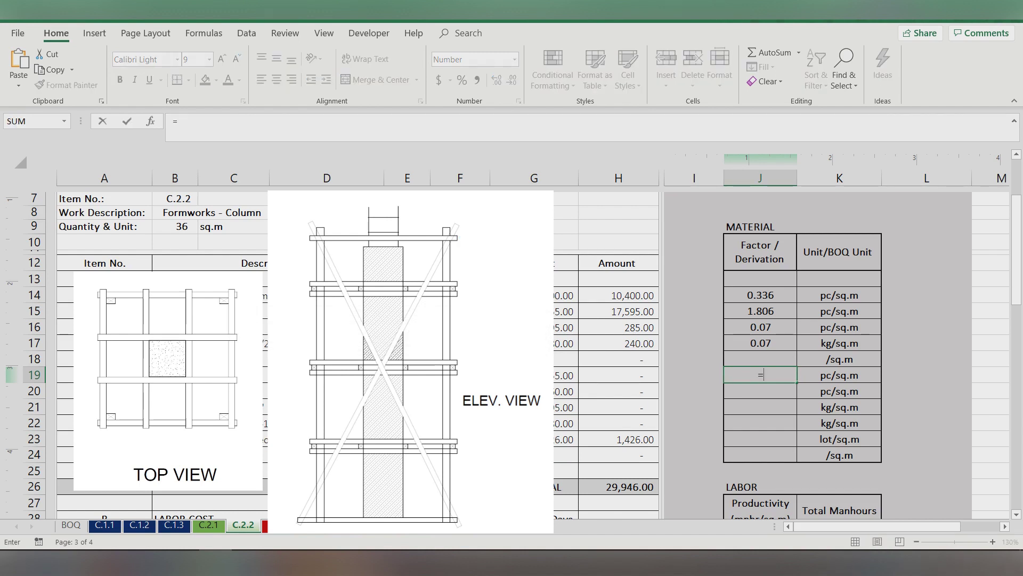
type("(")
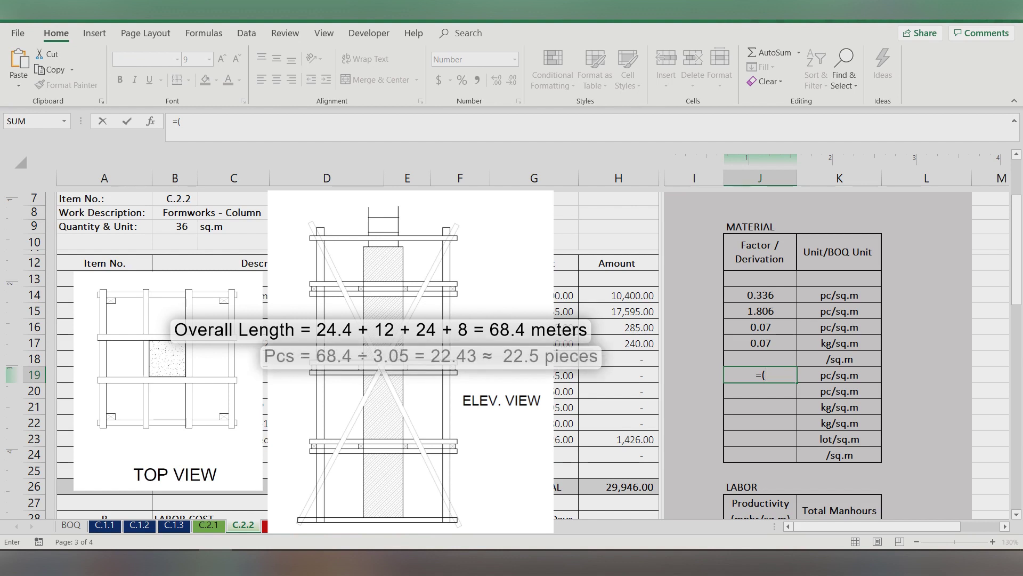
type("24")
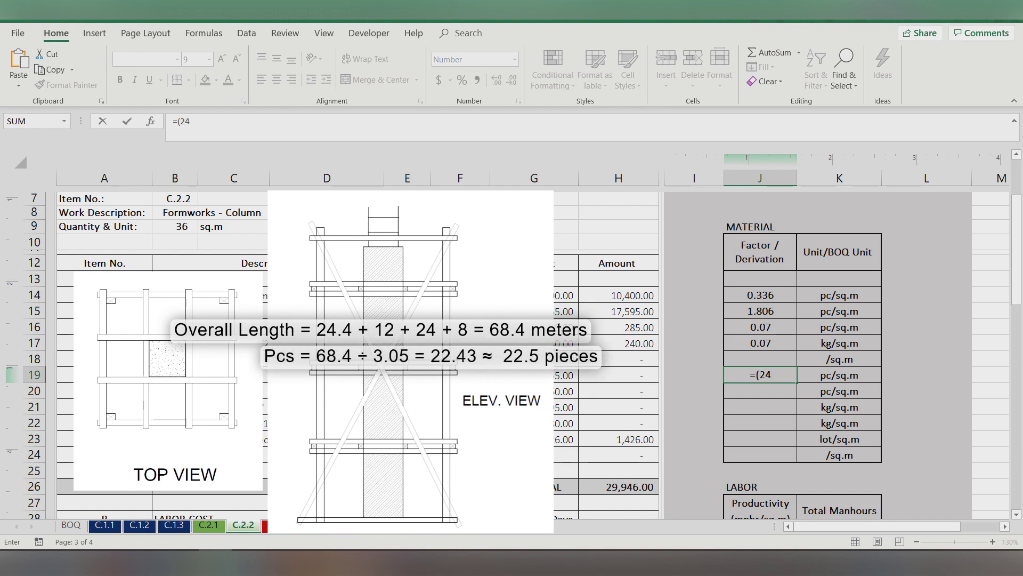
key("BackSpace")
type("2")
type(".5/")
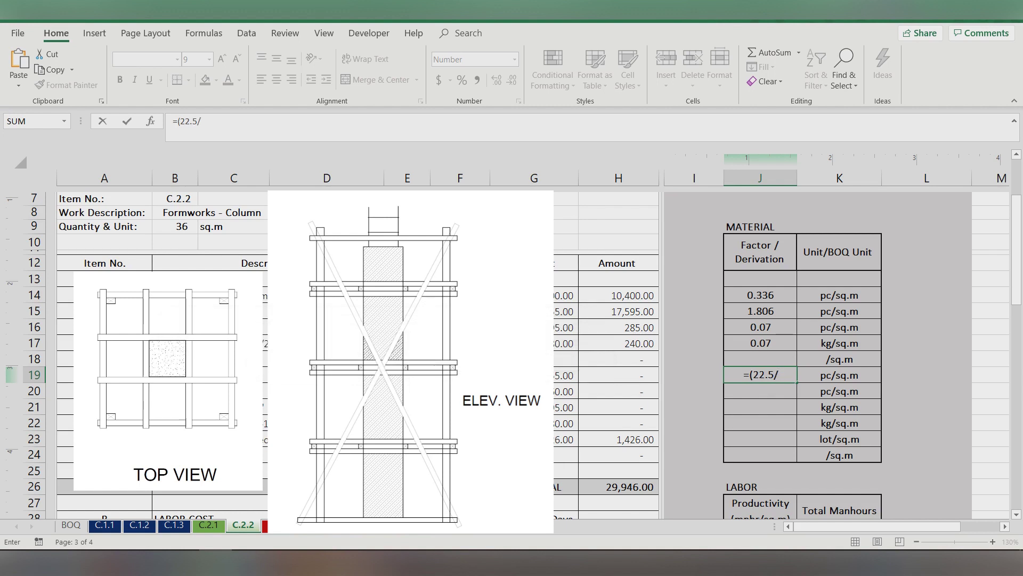
type("3.6)*50%")
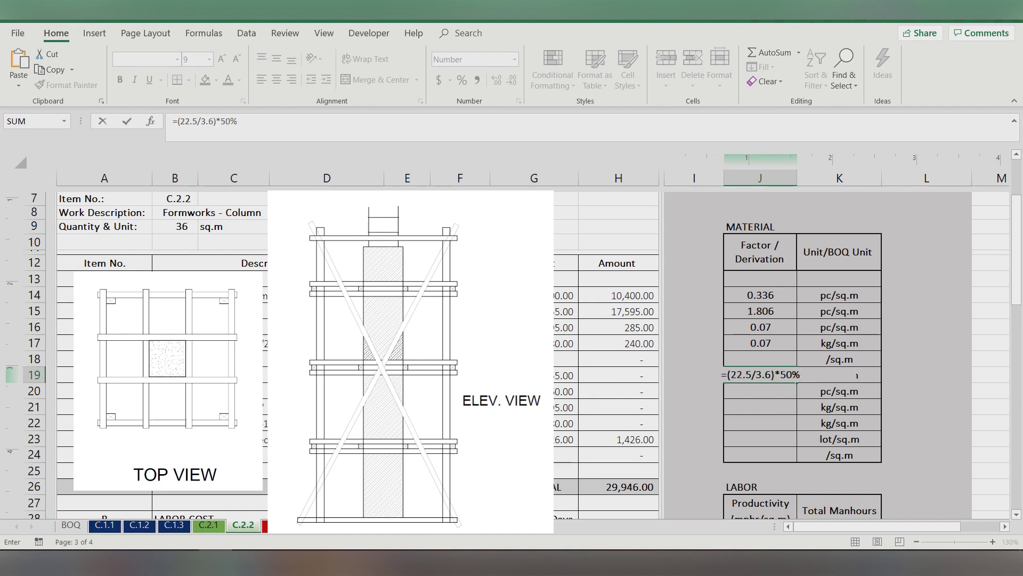
key("Return")
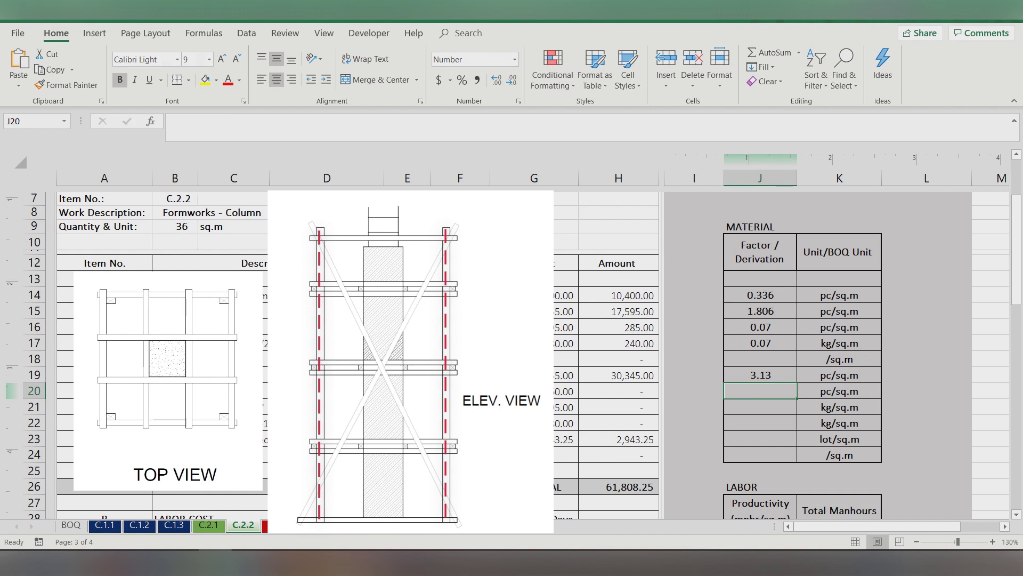
key("Up")
key("Down")
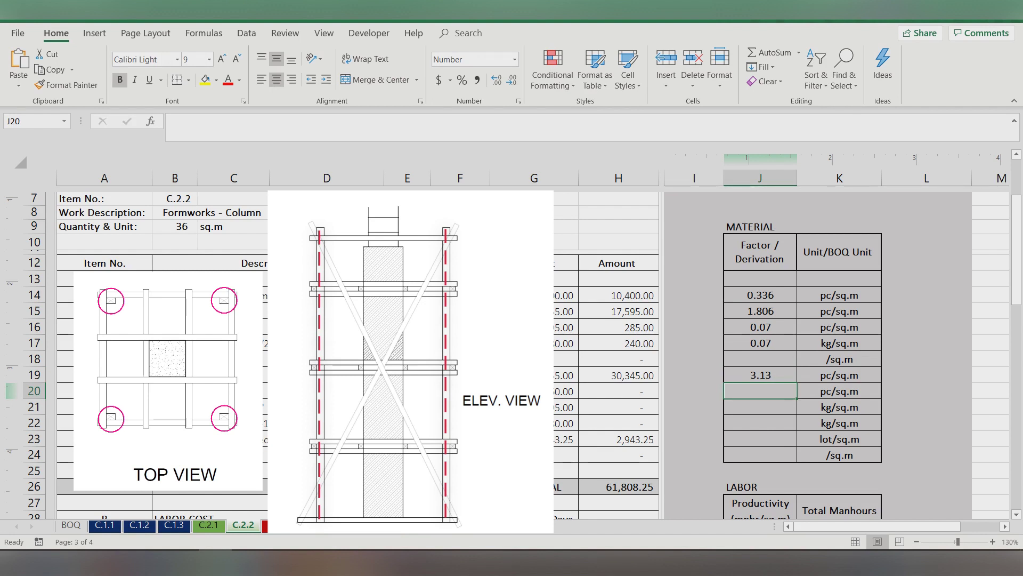
Step: Enter the scaffolding factor for the 2"x3"x10ft lumber in J20 as the formula =(4/3.6)*50%
type("=")
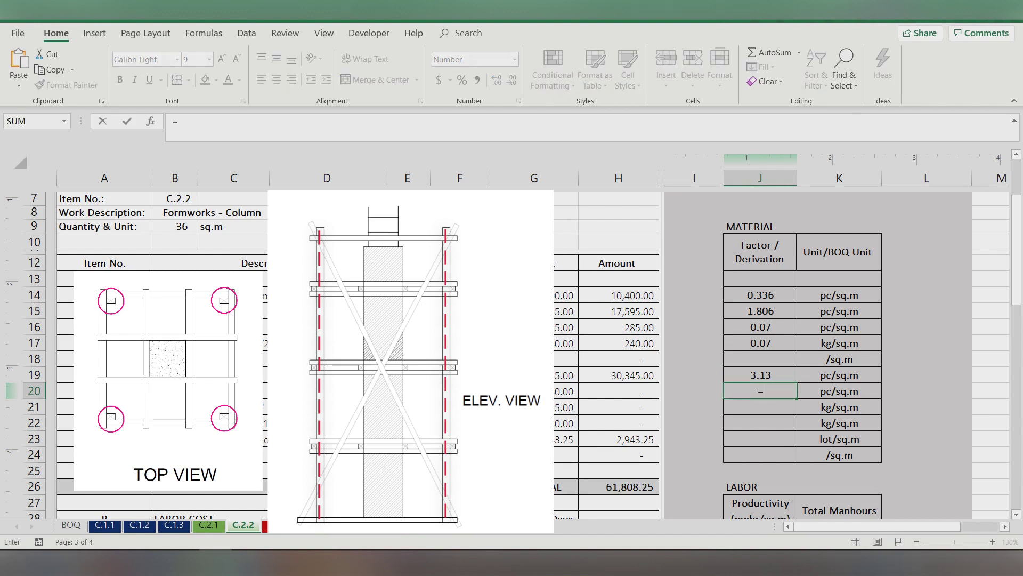
type("(4/3.6")
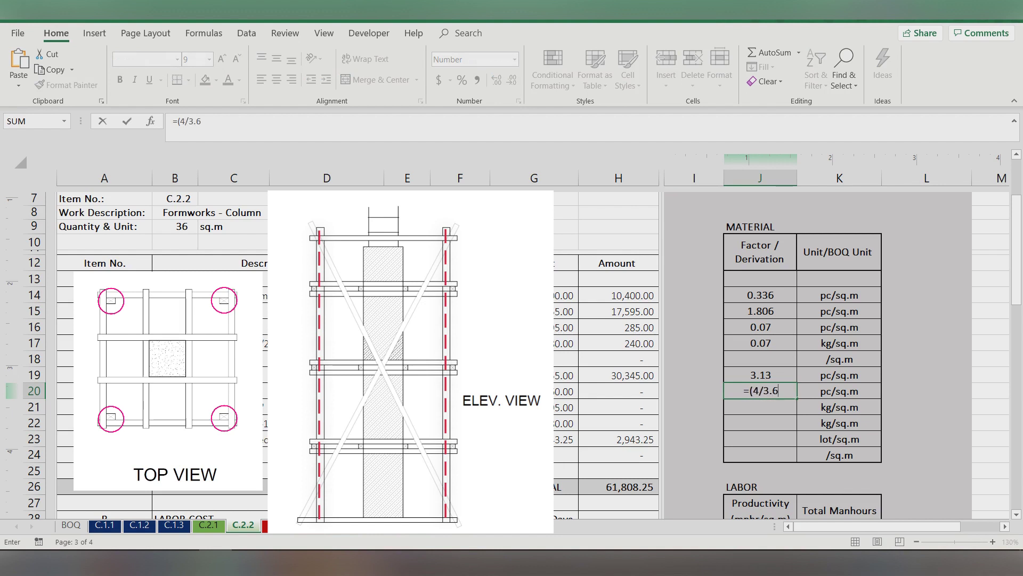
type(")*50%")
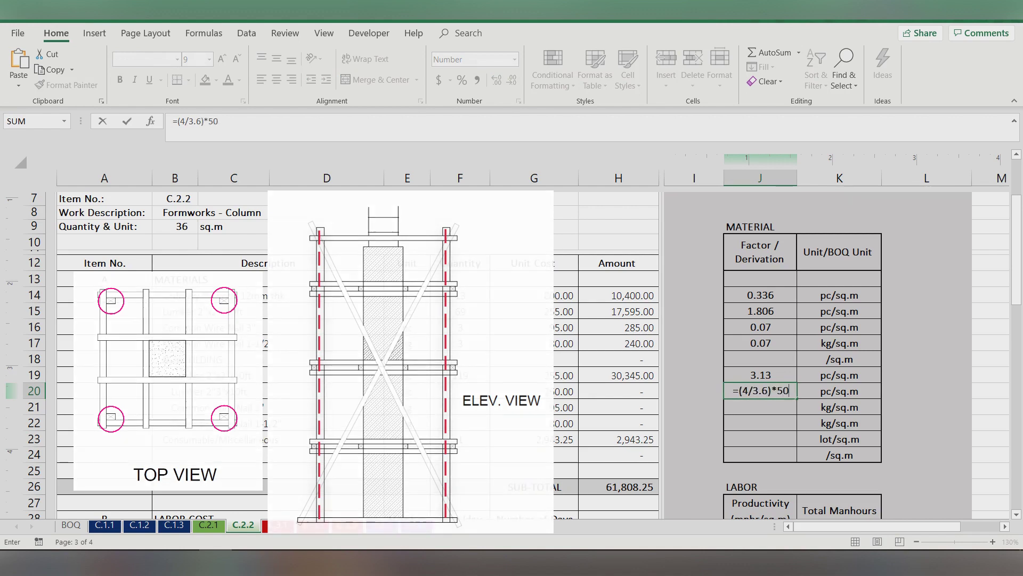
key("Return")
key("Return")
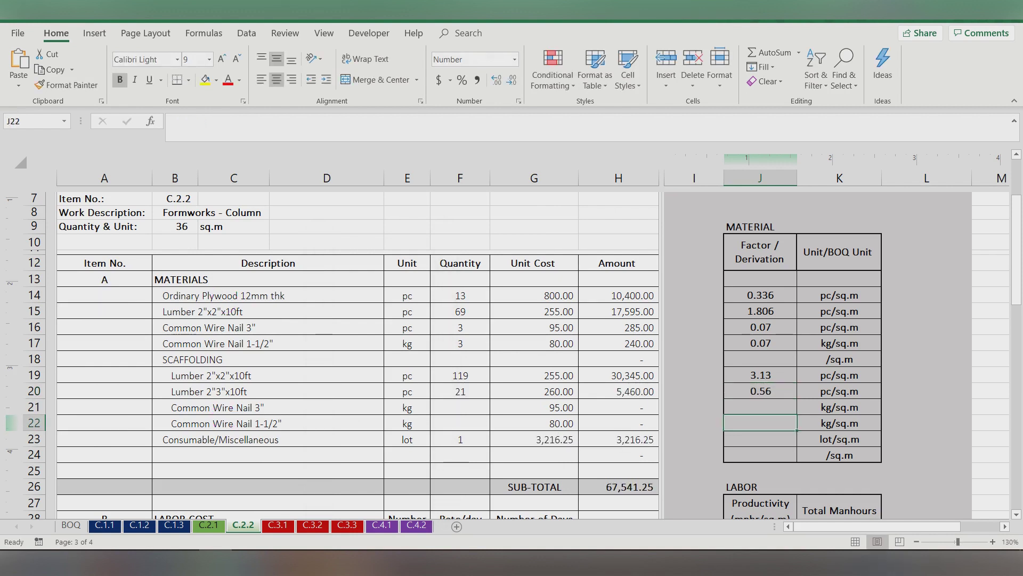
Step: Enter =.25/3.6 as the scaffolding factor for the 3" nails in J21 and fill it down to the 1-1/2" nails in J22
left_click(760, 407)
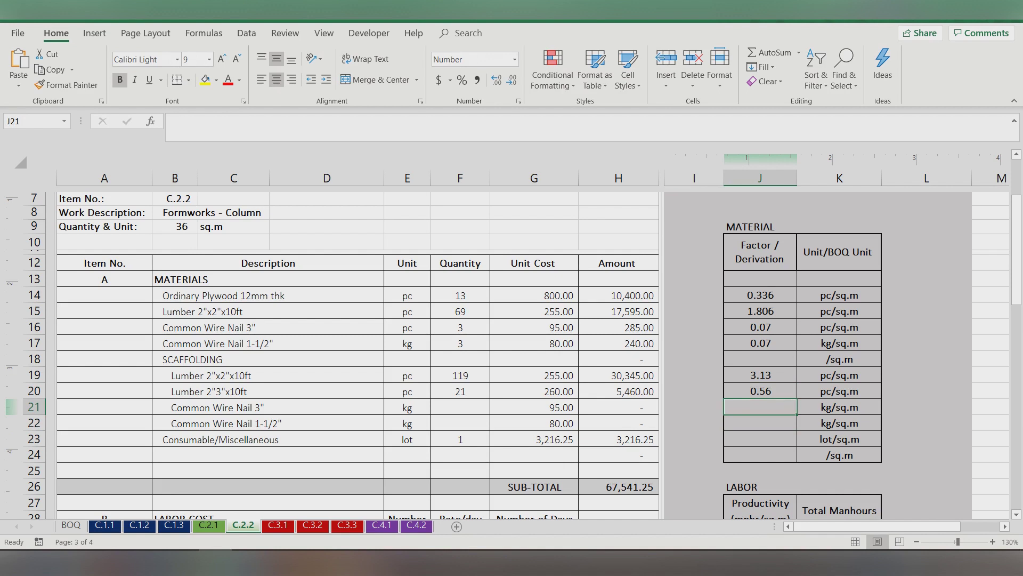
type("=")
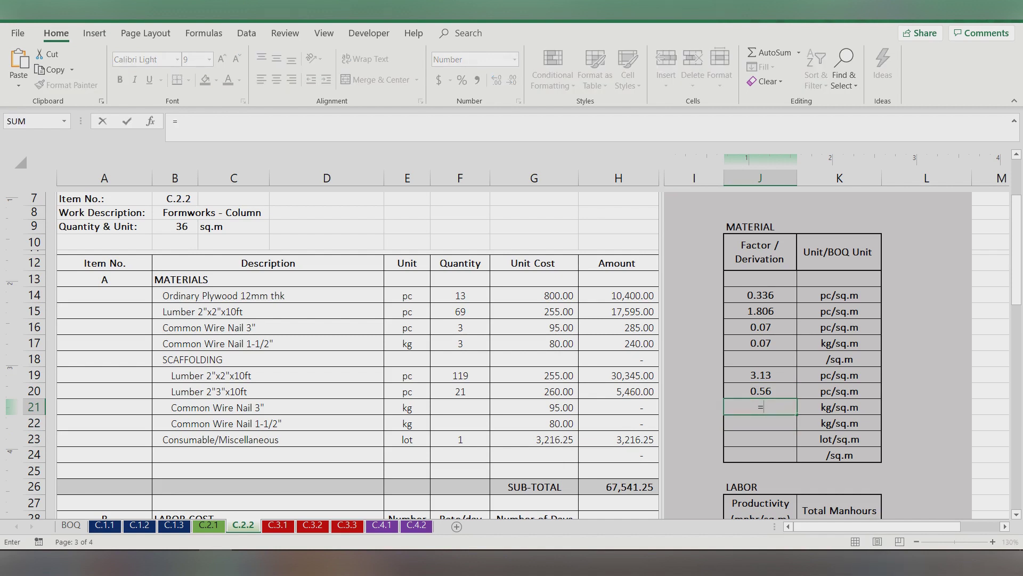
type(".25")
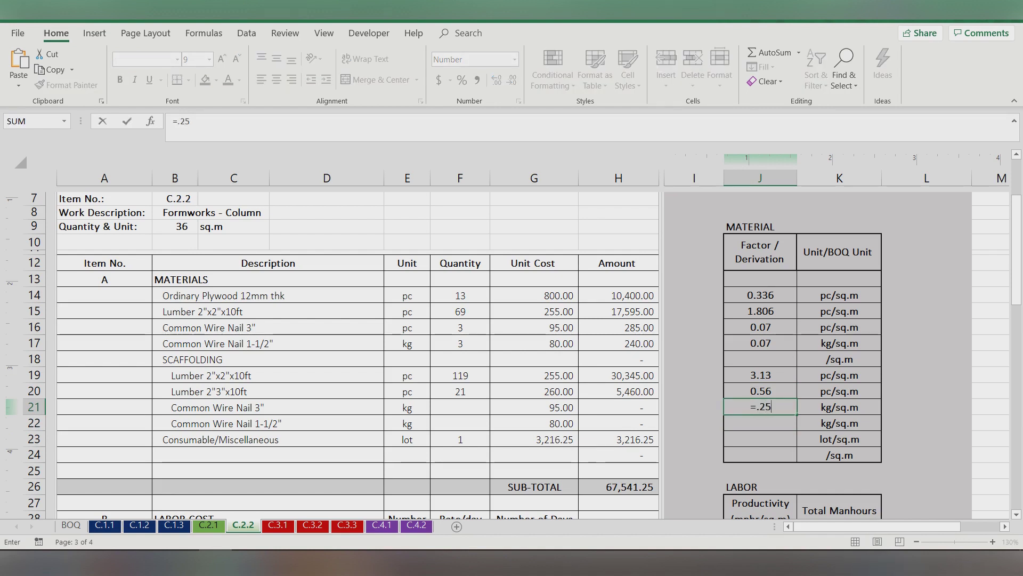
type("/3.5")
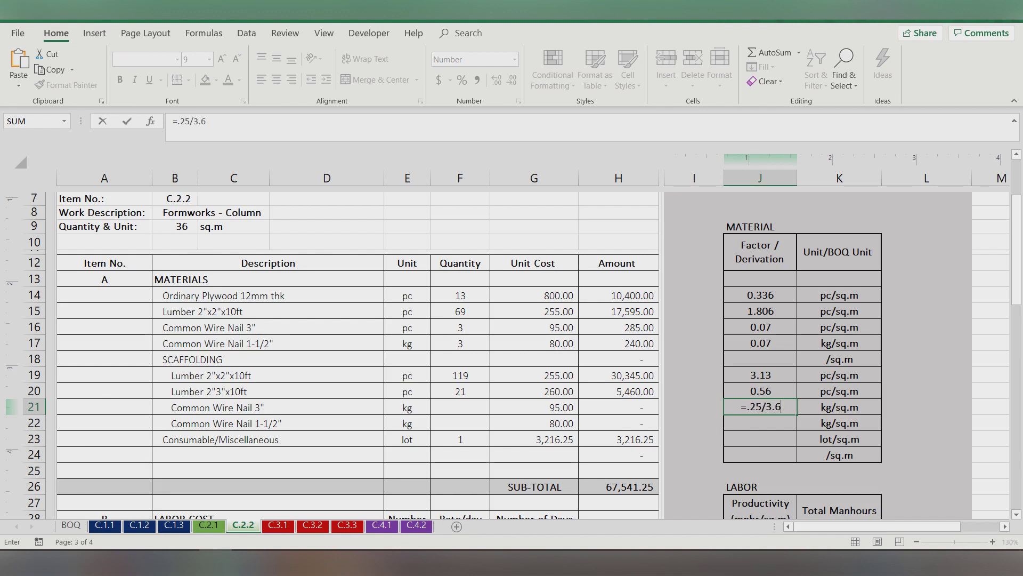
key("Return")
key("Up")
key("shift+Down")
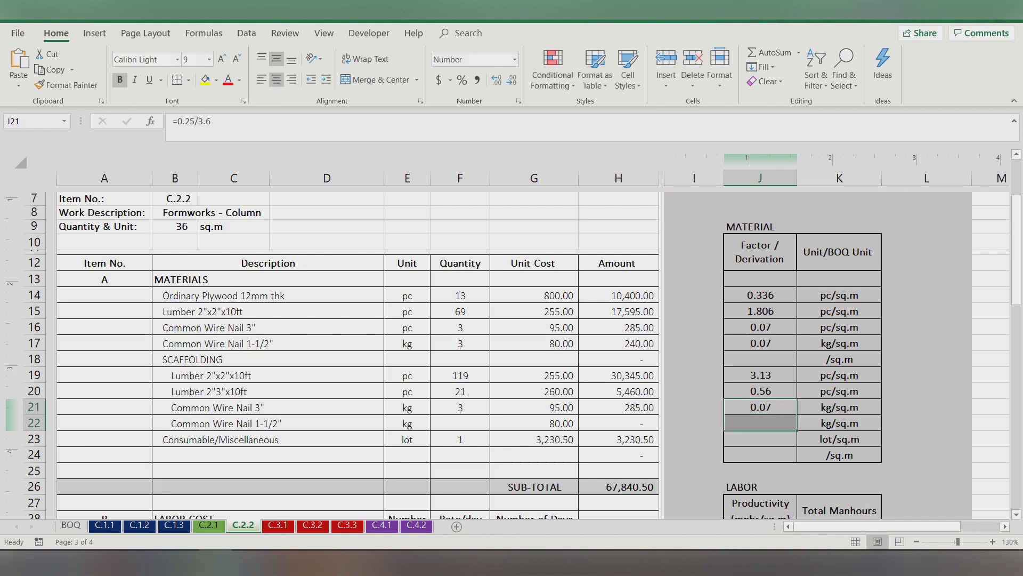
key("ctrl+d")
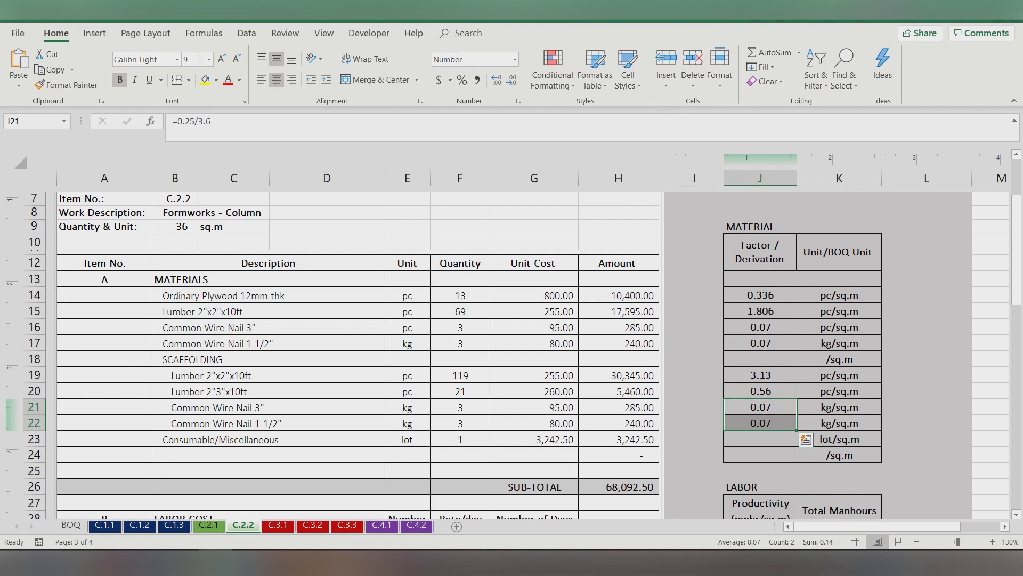
Step: Try a yellow fill on the Consumable/Miscellaneous unit cost in G23
key("Down")
left_click(760, 438)
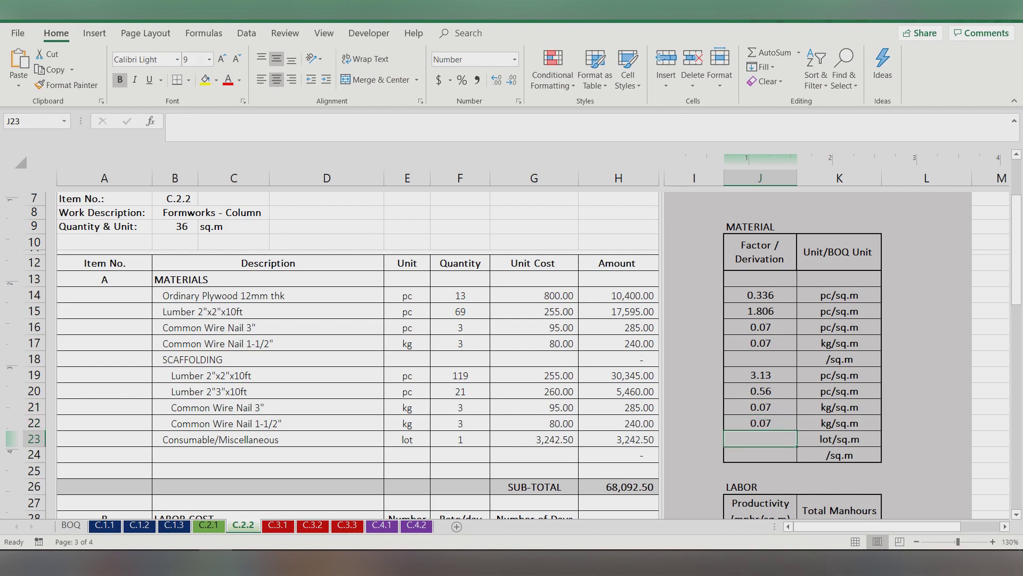
left_click(268, 439)
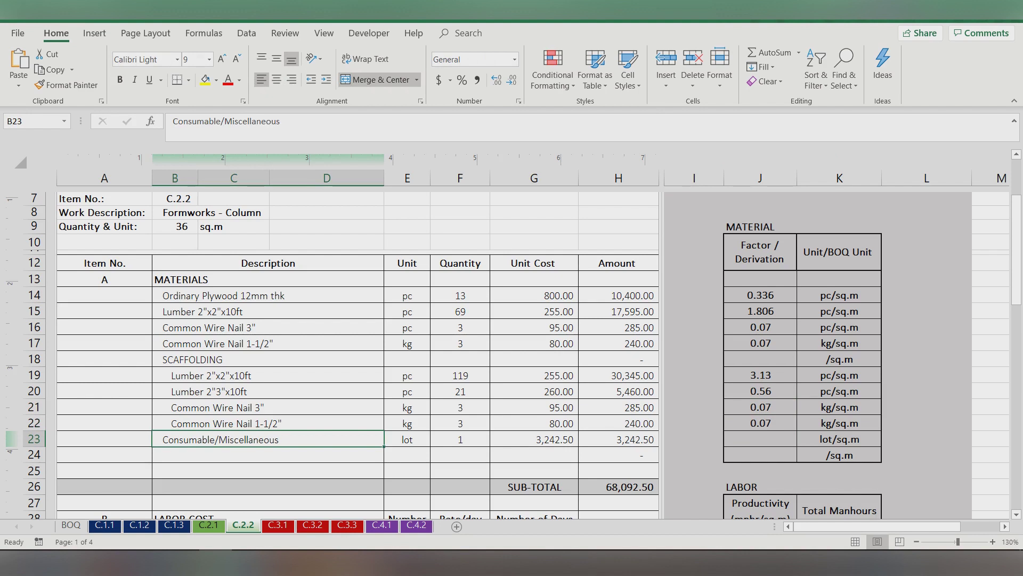
left_click(534, 438)
left_click(206, 79)
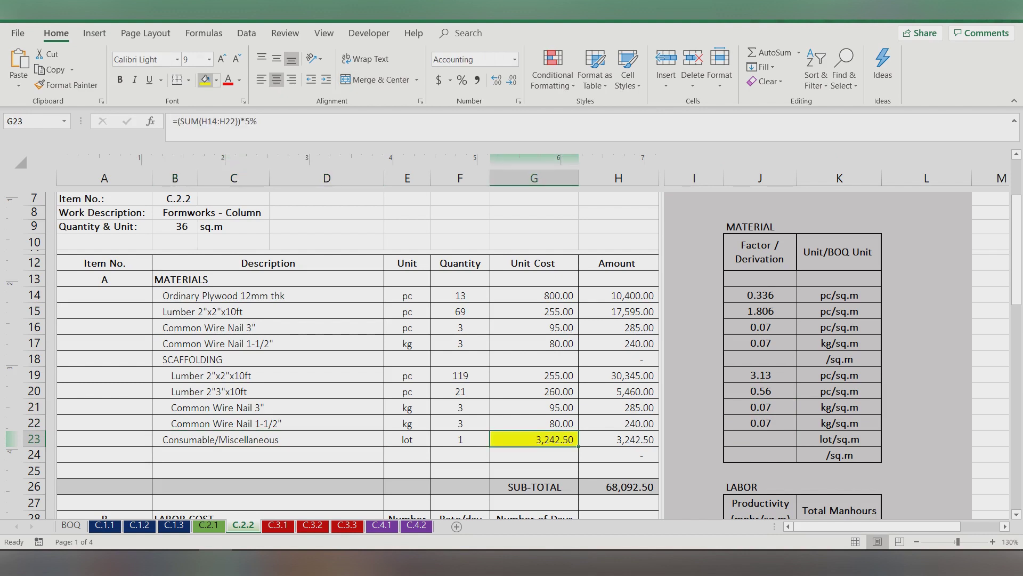
key("ctrl+z")
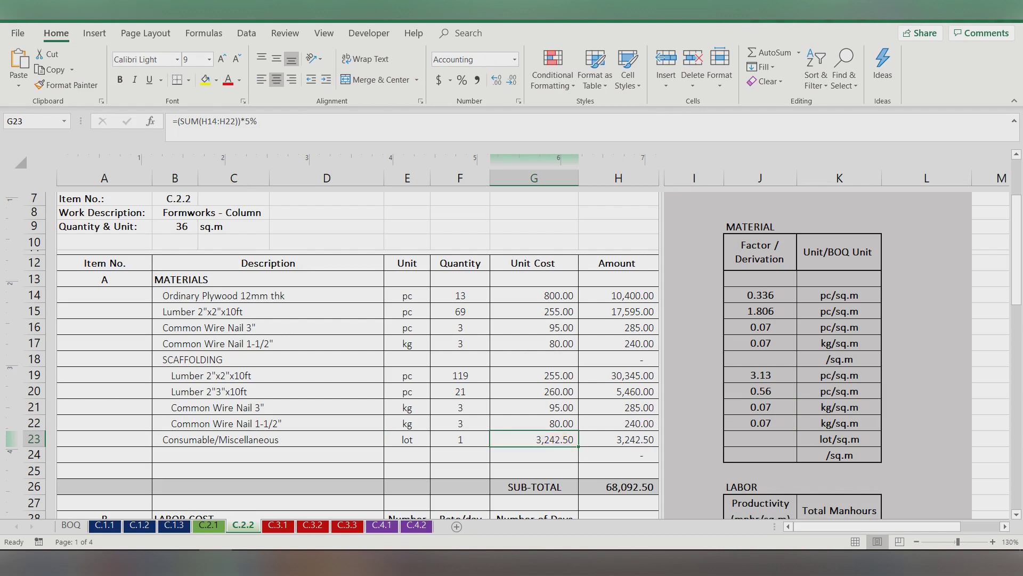
Step: Enter a labor productivity of 2 mnhr/sq.m for both the carpenter in J29 and the helper in J30
scroll(357, 352, "down", 6)
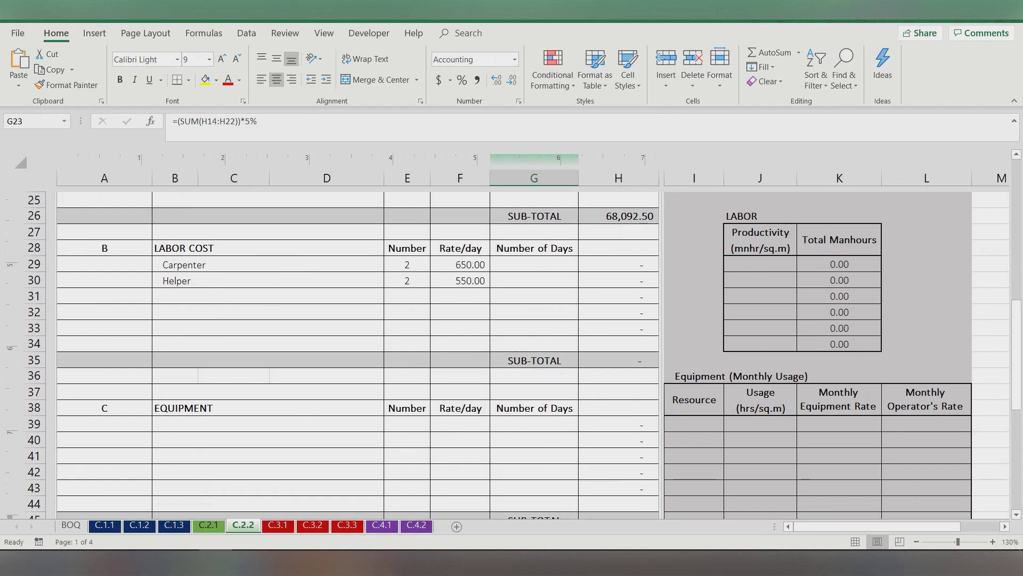
left_click(760, 264)
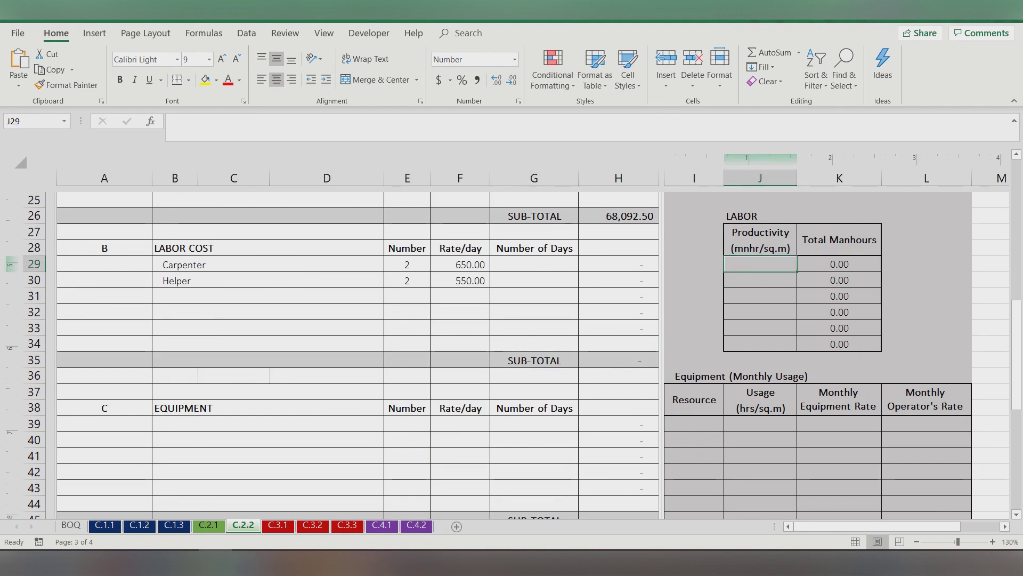
left_click(266, 265)
key("shift+Down")
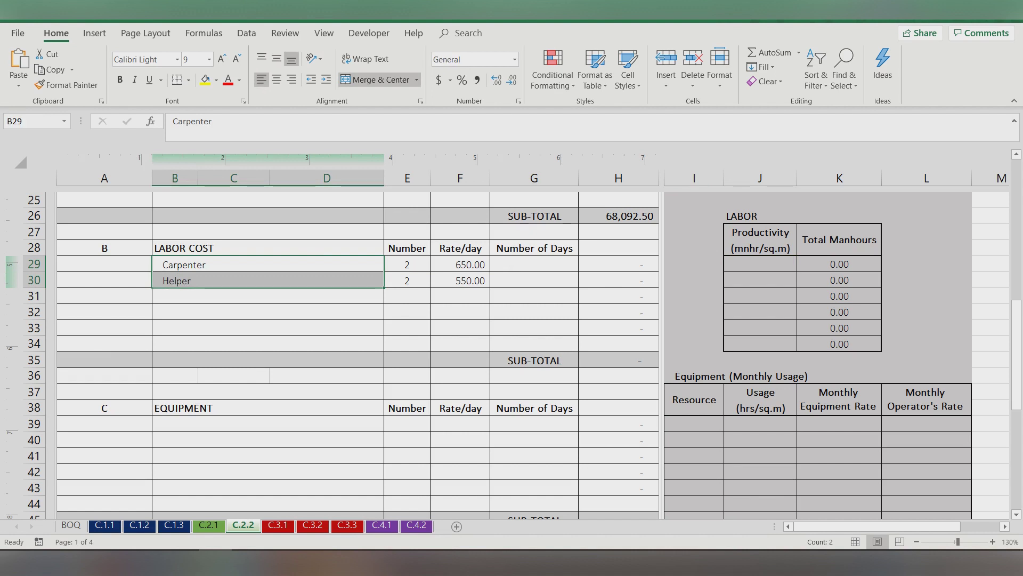
left_click(760, 264)
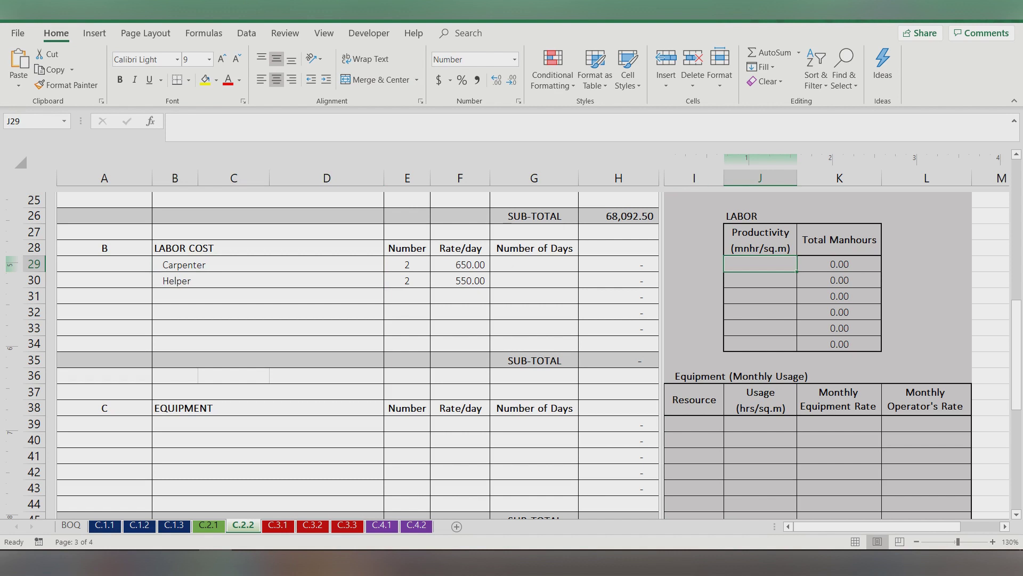
type("2")
key("Return")
type("2")
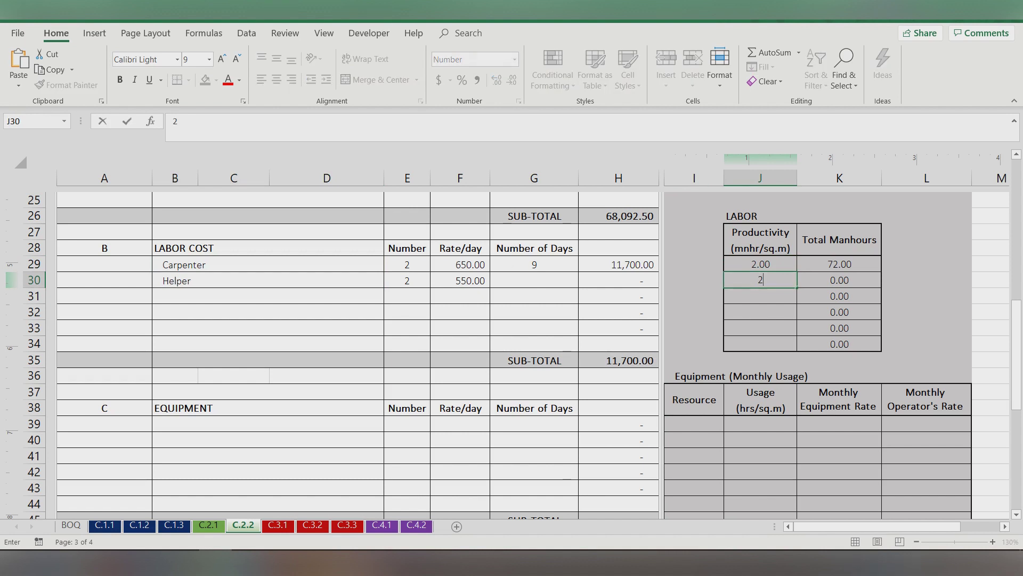
key("Return")
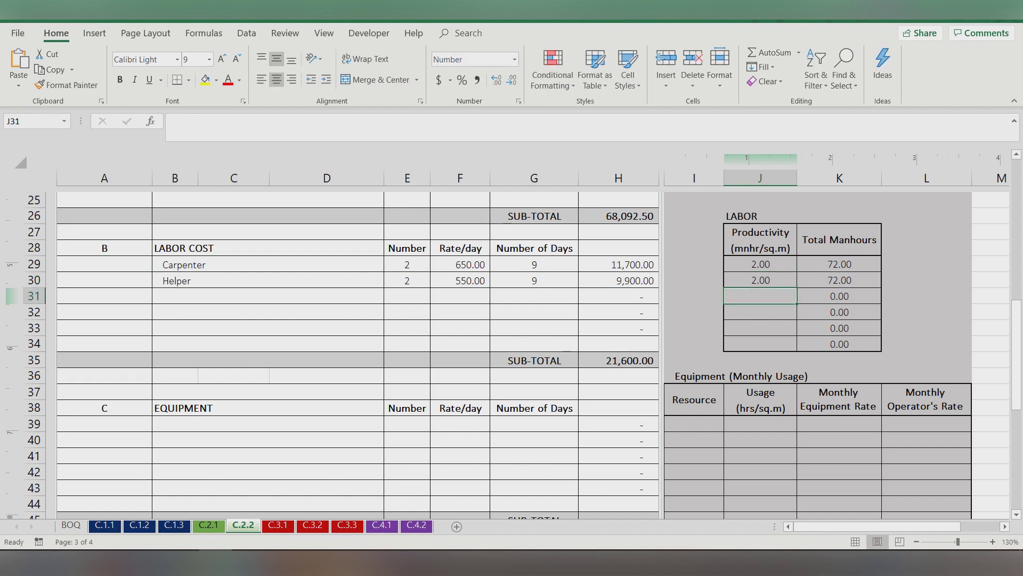
Step: Highlight the Formworks heading, footing and column rows (A18:F20) in yellow on the BOQ sheet
key("ctrl+Page_Up")
key("ctrl+Page_Up")
key("ctrl+Page_Up")
key("ctrl+Page_Up")
key("ctrl+Page_Up")
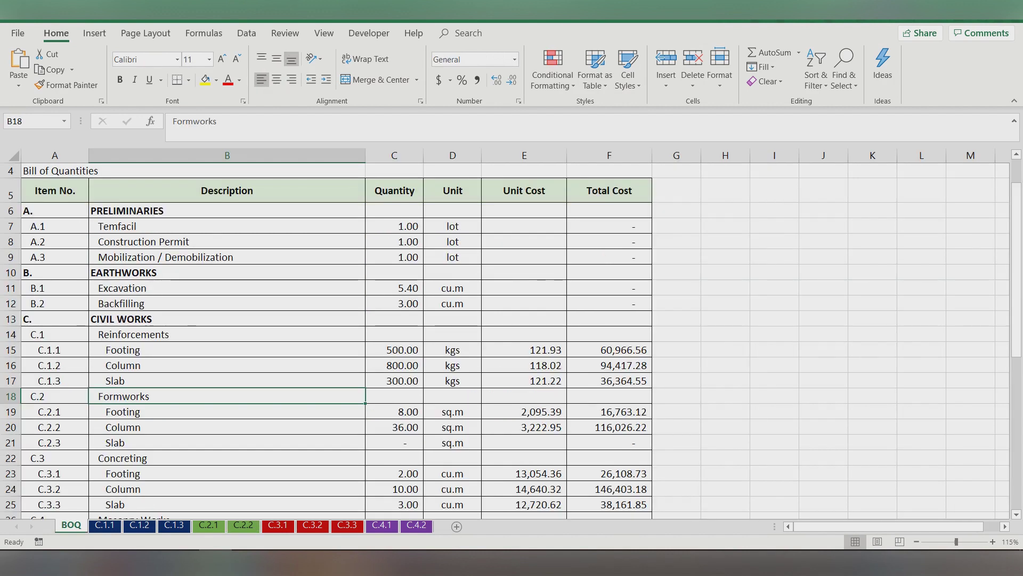
scroll(505, 341, "down", 1)
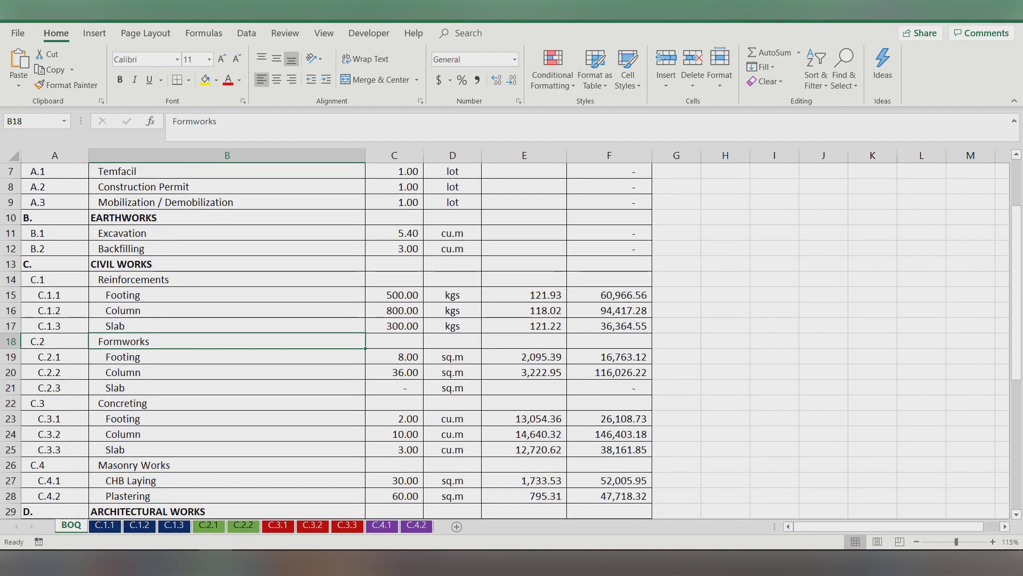
left_click_drag(47, 341, 613, 372)
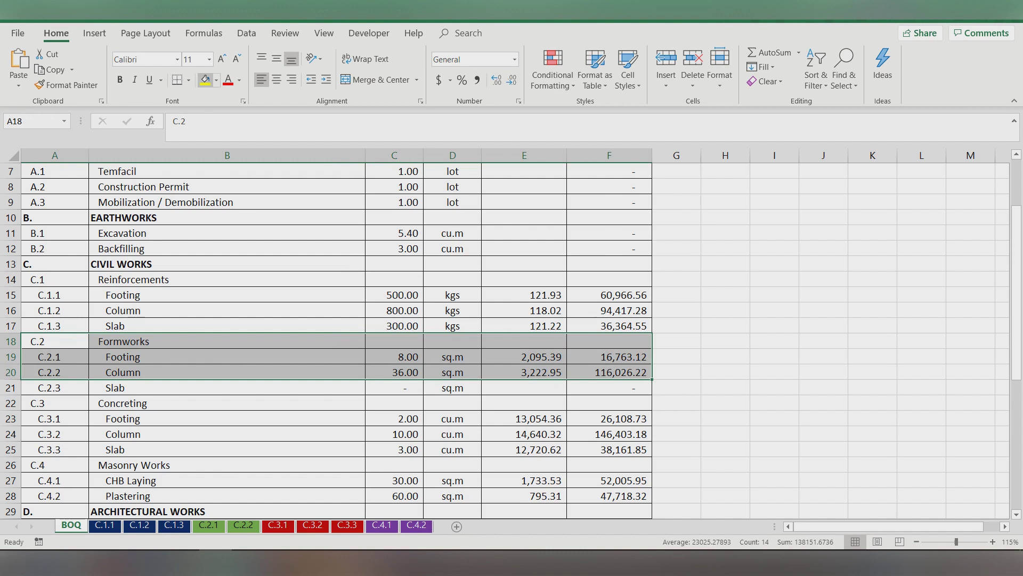
left_click(205, 79)
left_click(609, 279)
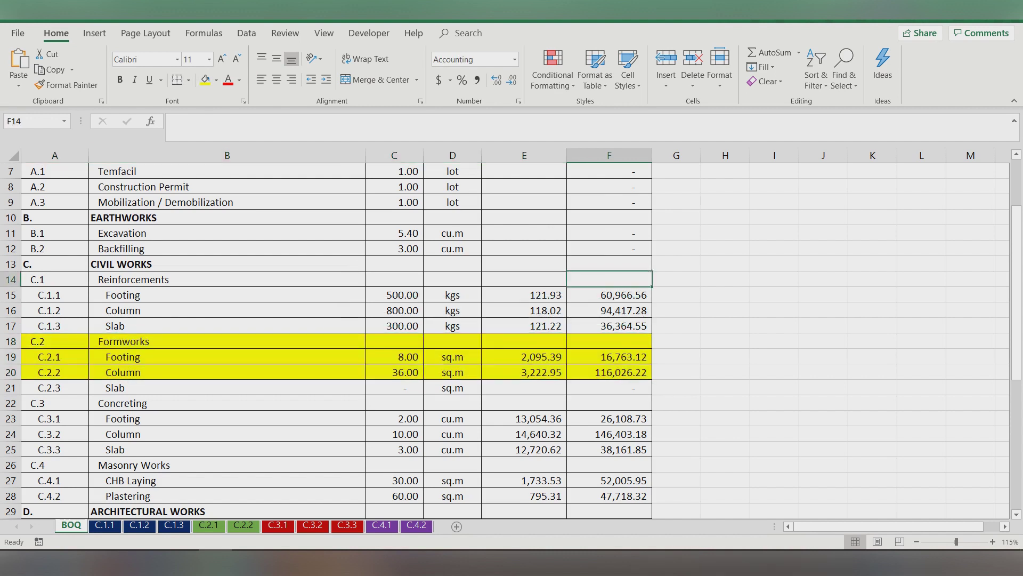